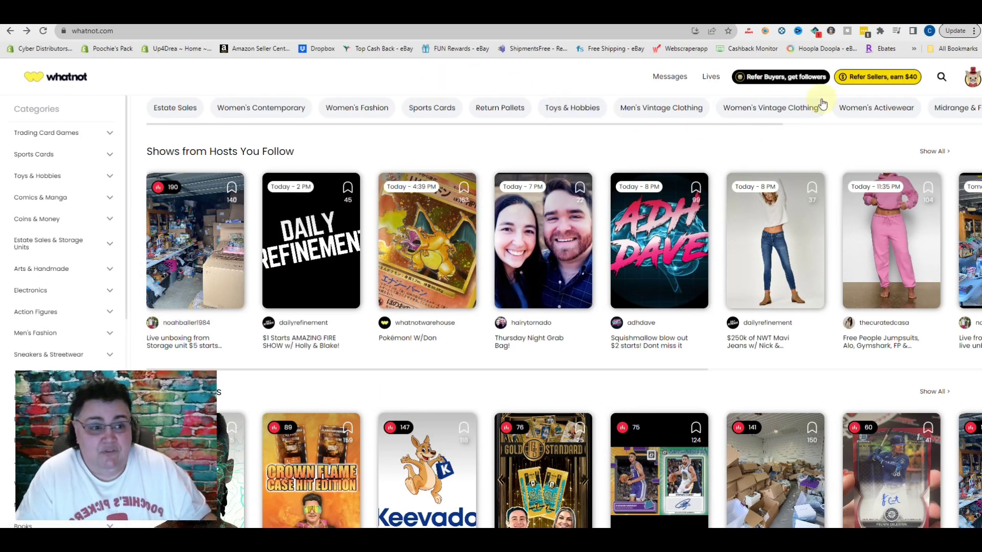
- Open Seller Hub: My Listings from the profile menu to see the 1501 active listings
left_click(973, 80)
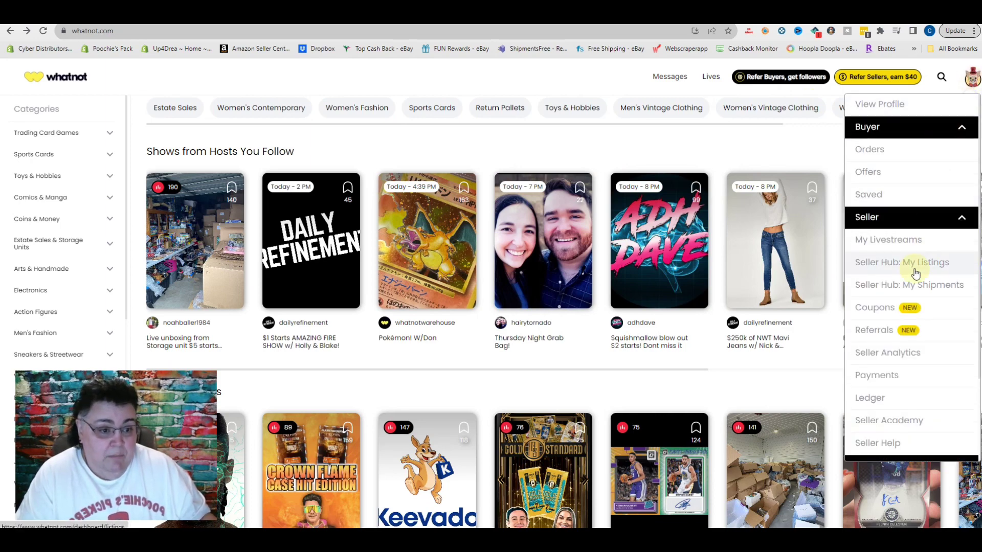
left_click(879, 263)
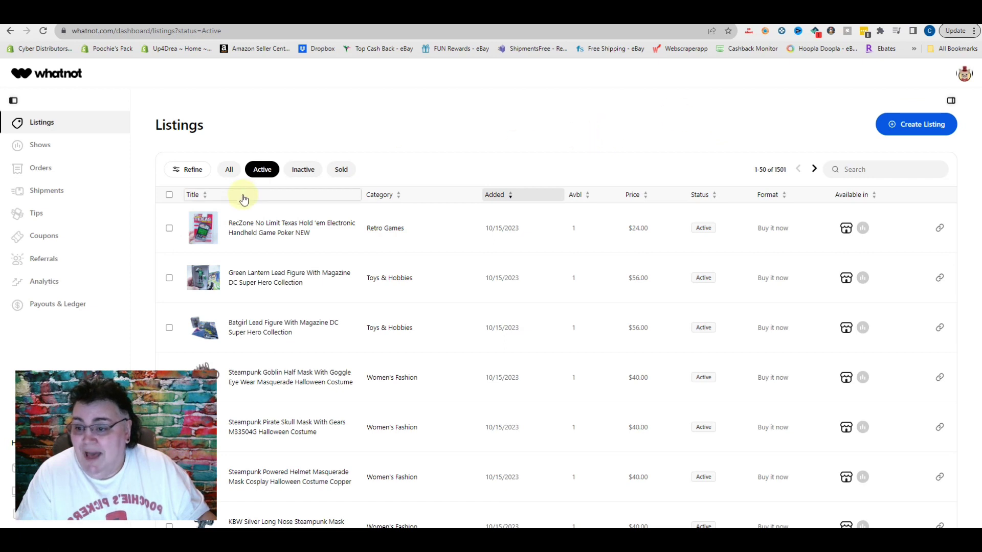
- Start a new listing to show the Single Listing and Bulk Import choices
left_click(911, 129)
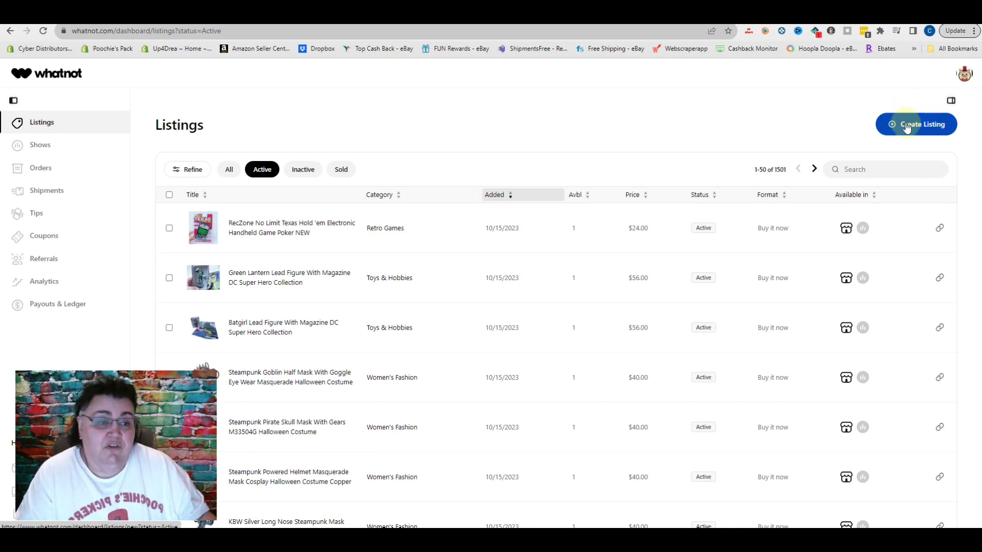
left_click(906, 128)
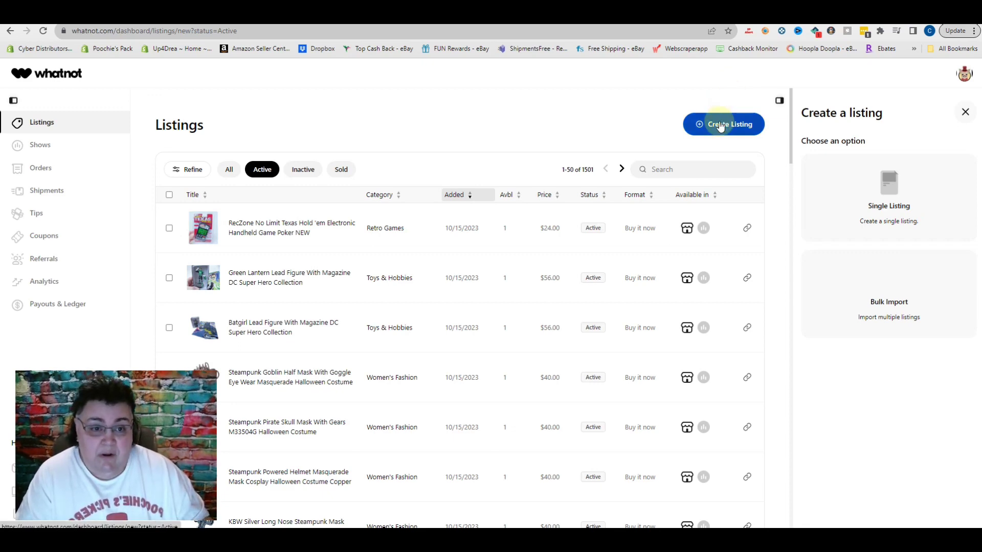
- Choose Bulk Import from Poshmark and enter the seller's Poshmark closet username for the US site
left_click(888, 305)
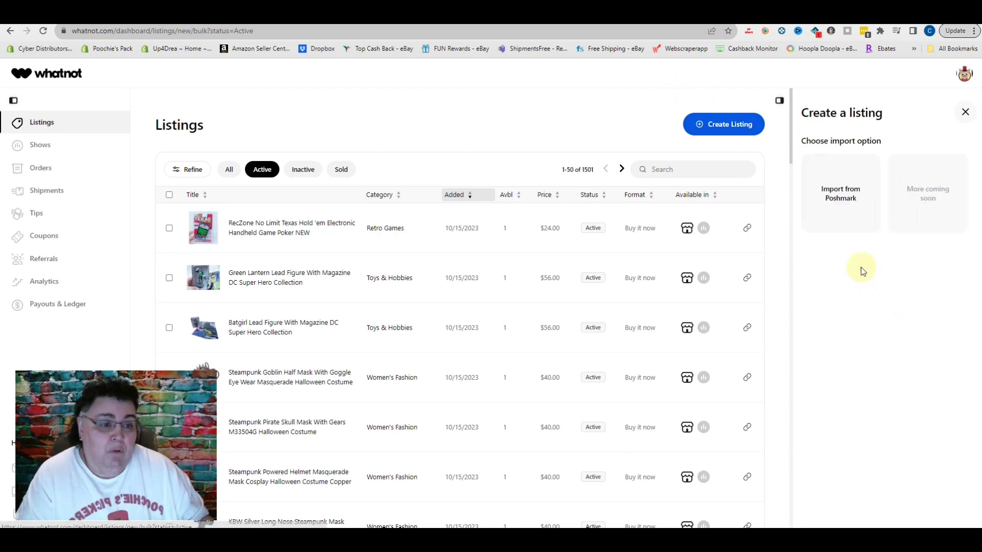
left_click(837, 200)
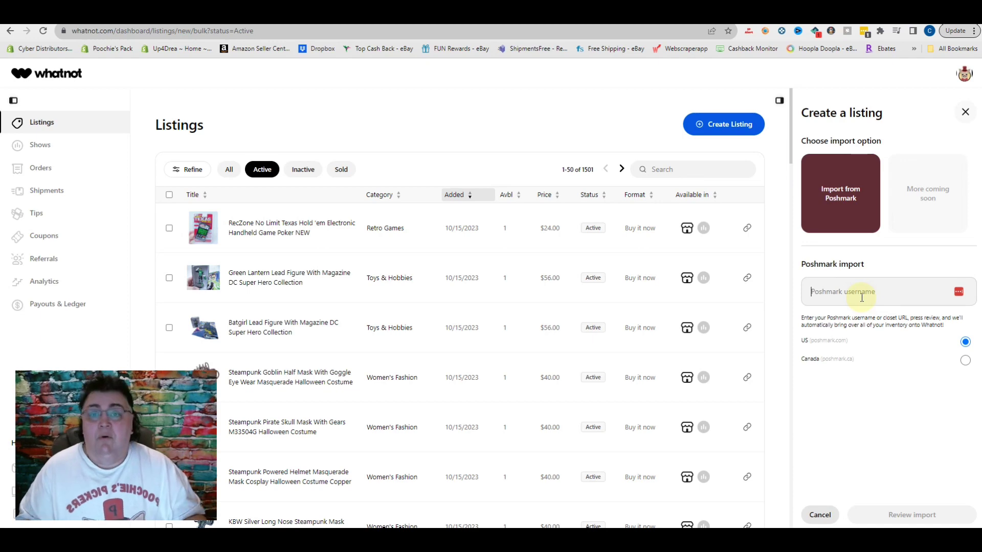
type("poo")
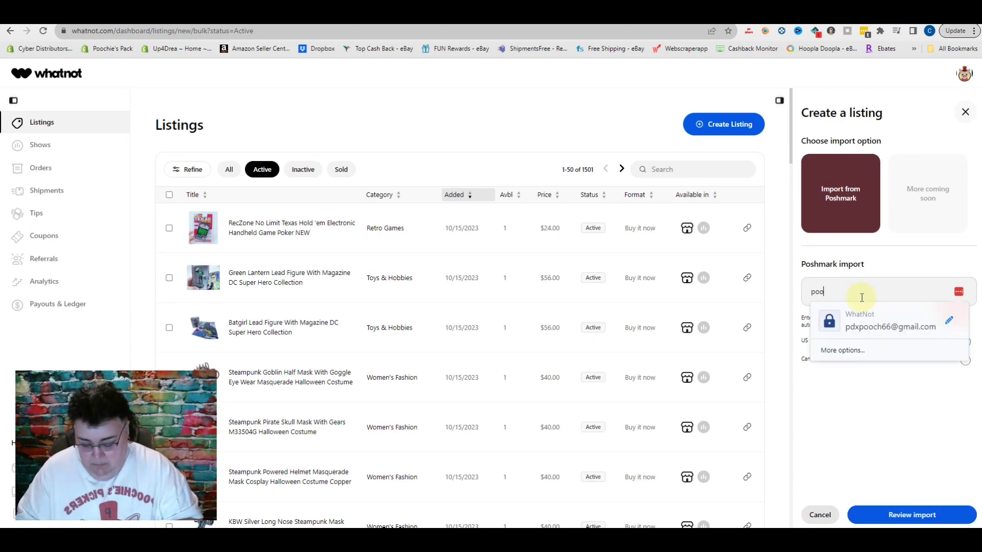
type("chiespickers")
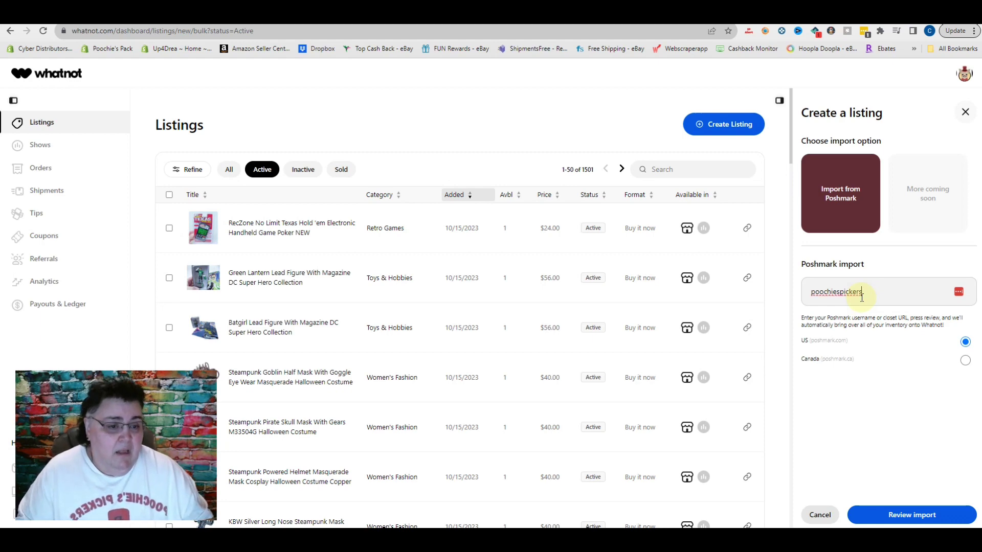
- Review the Poshmark import, loading 500 closet items with 66 flagged incomplete
left_click(927, 518)
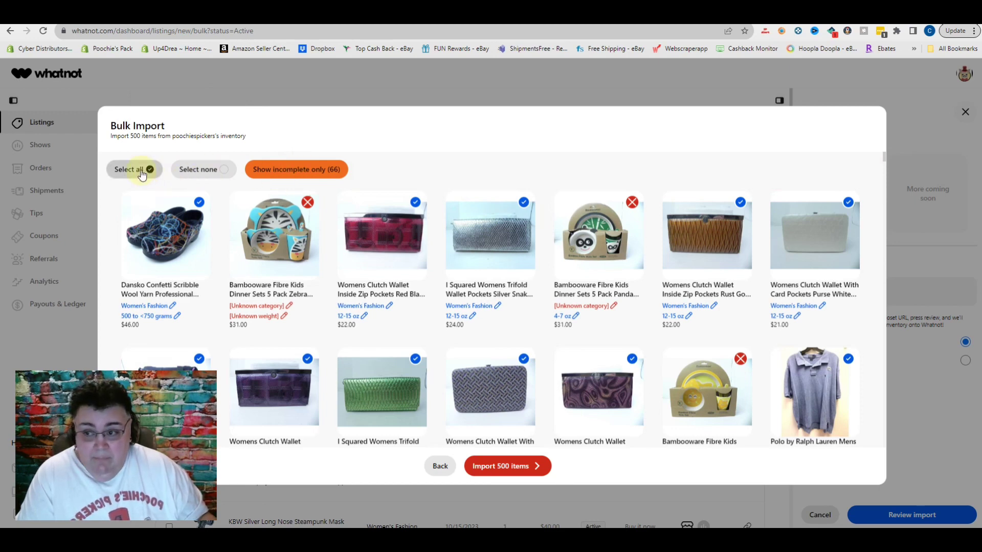
- Filter the review to the 66 incomplete items, scan them, and deselect every item
left_click(299, 171)
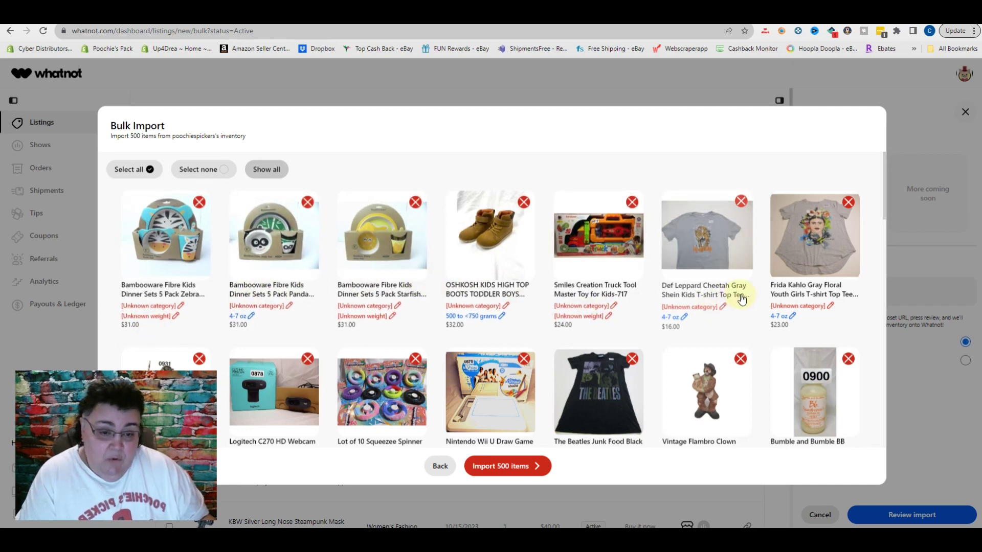
scroll(644, 320, "down", 2)
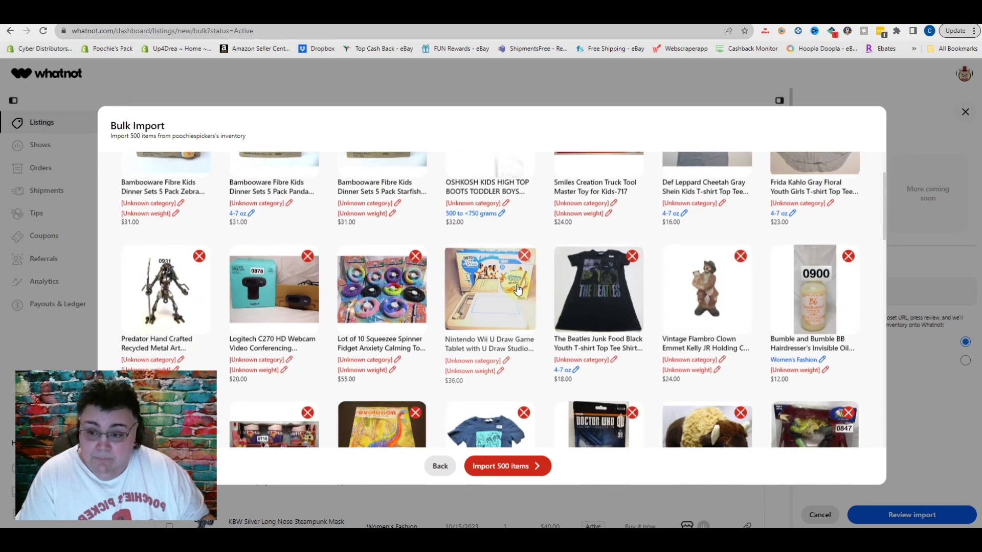
scroll(517, 287, "up", 1)
scroll(535, 283, "down", 4)
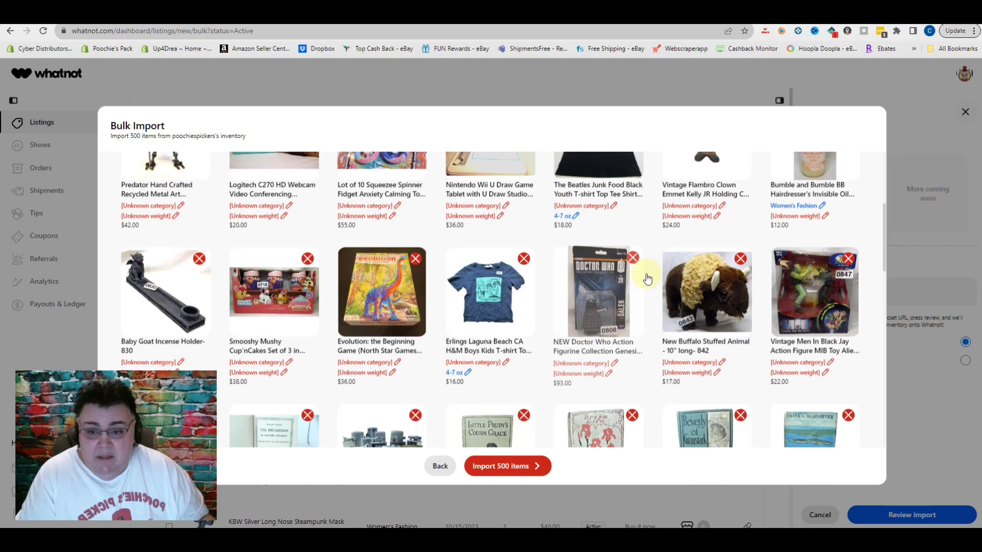
scroll(646, 279, "up", 4)
scroll(639, 275, "down", 3)
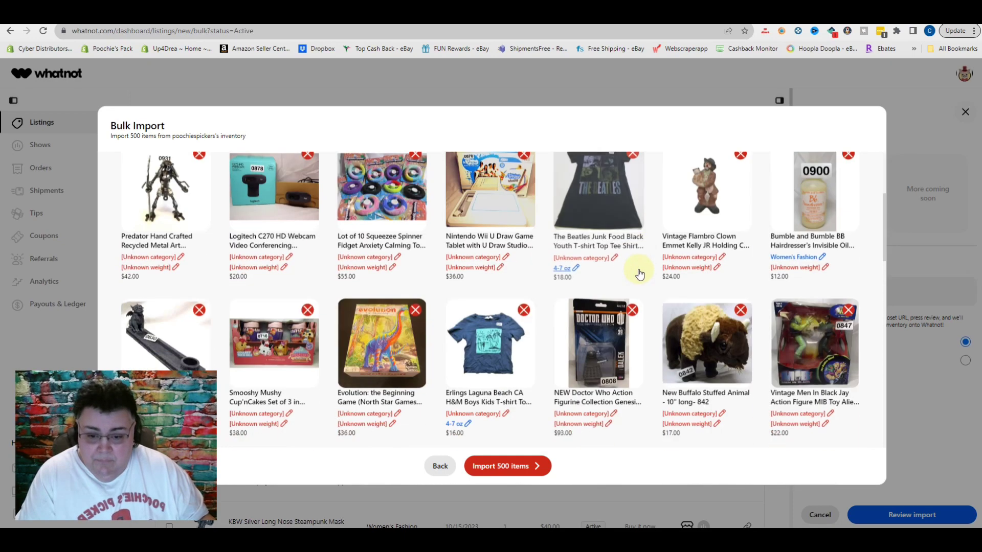
scroll(640, 274, "up", 4)
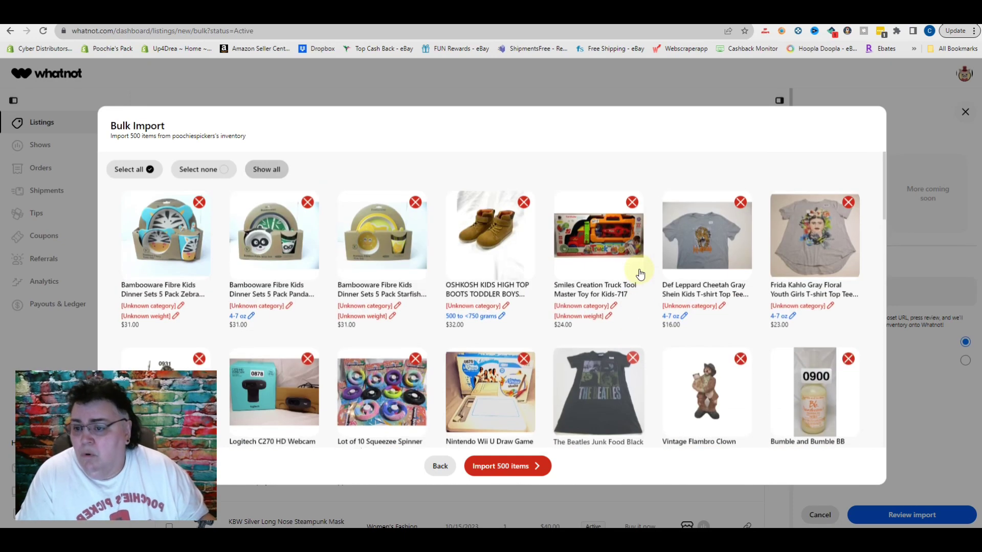
left_click(222, 170)
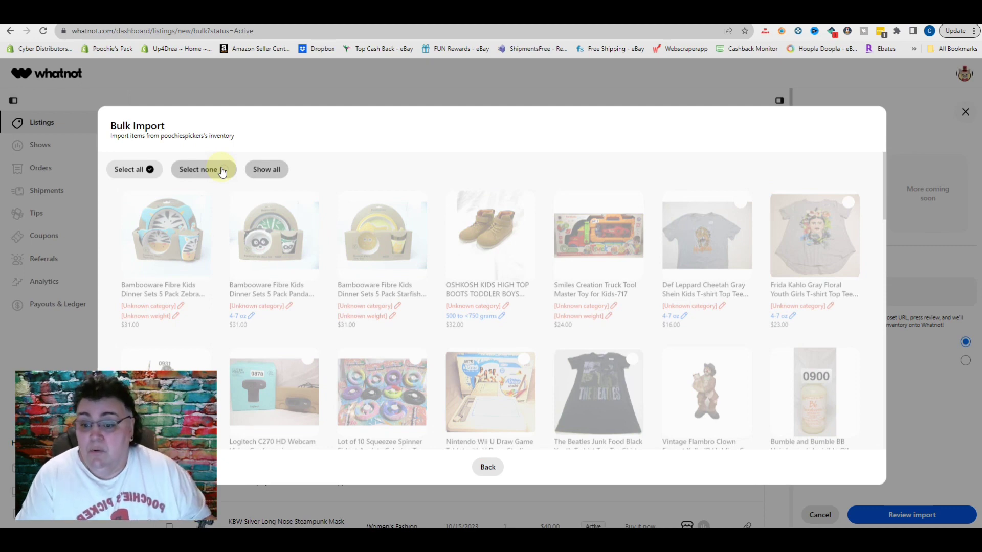
scroll(578, 197, "down", 2)
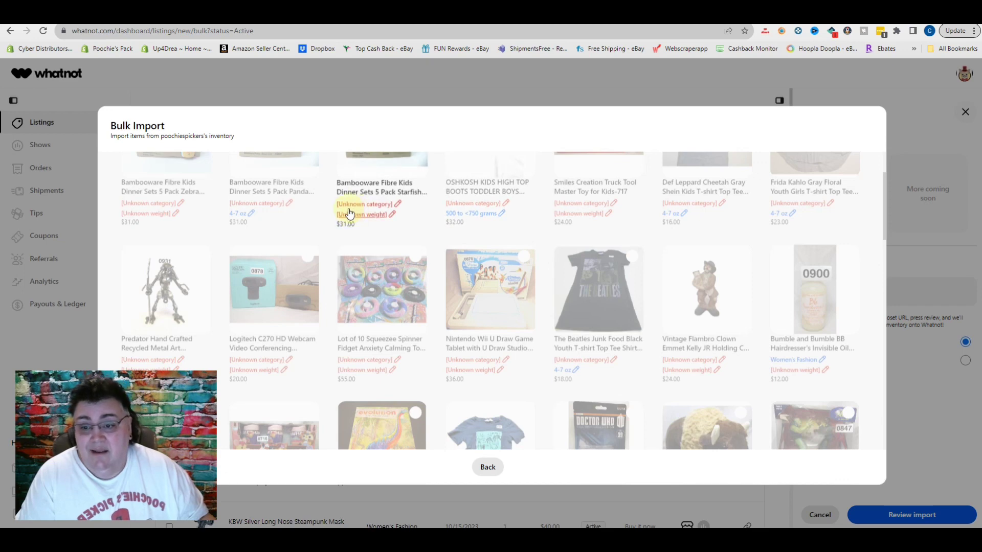
scroll(483, 257, "down", 1)
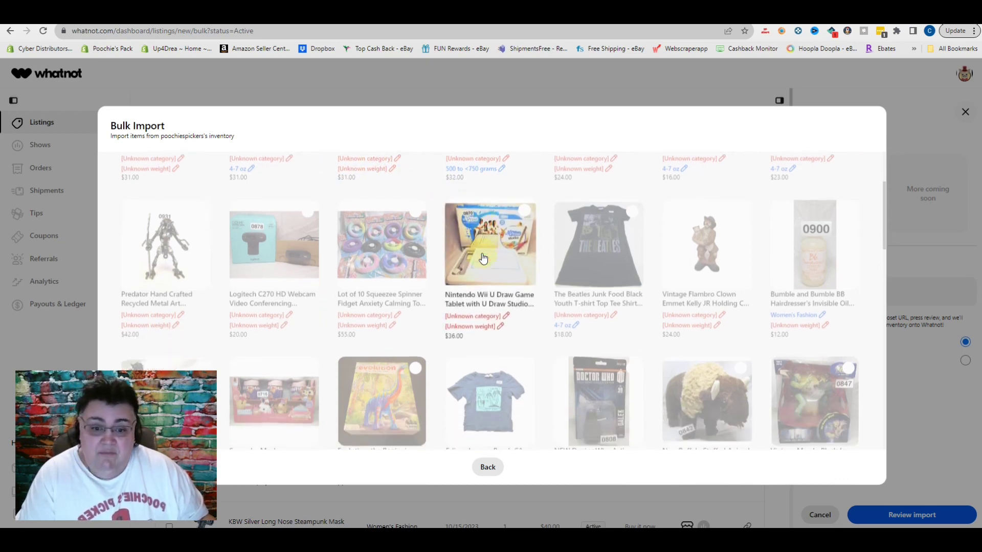
scroll(483, 257, "down", 2)
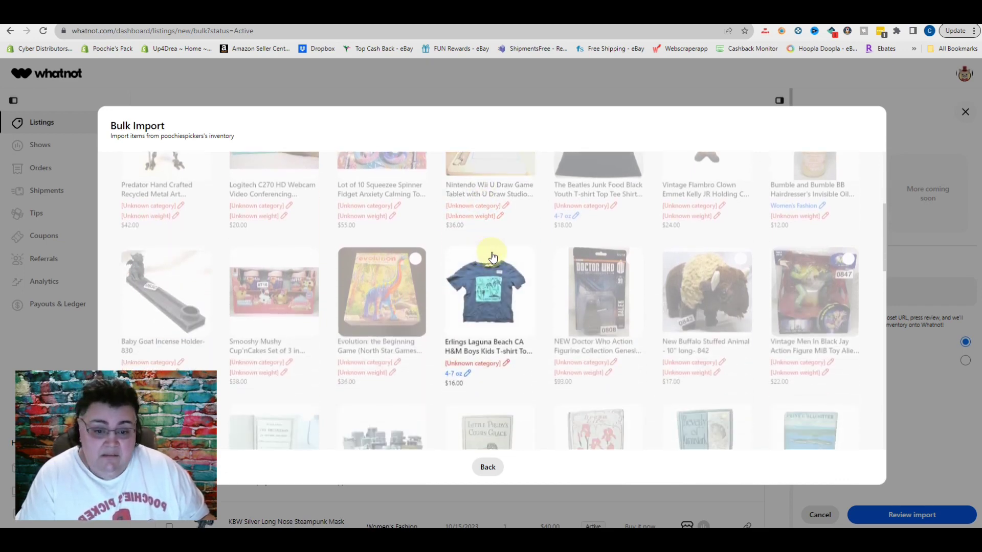
scroll(492, 256, "down", 2)
scroll(506, 259, "down", 8)
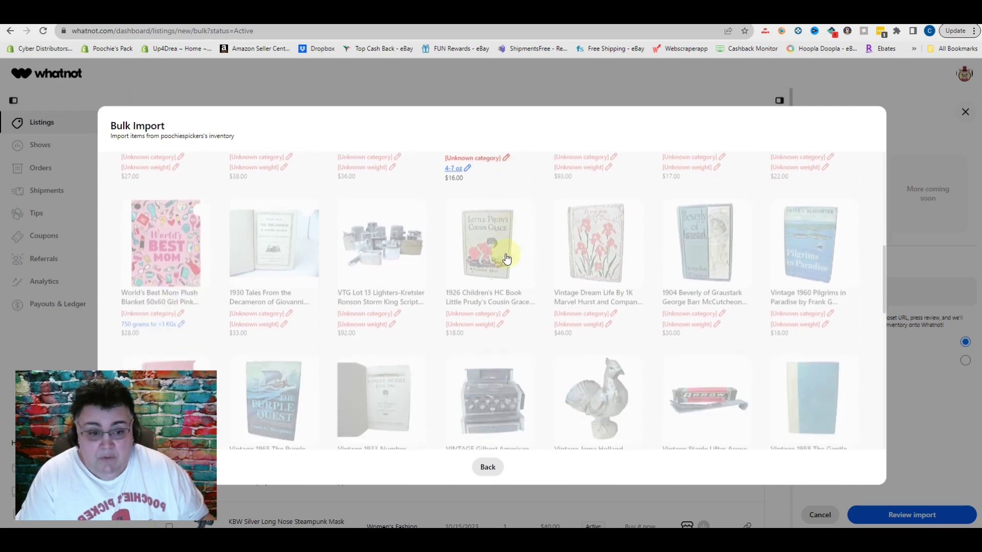
scroll(507, 259, "down", 6)
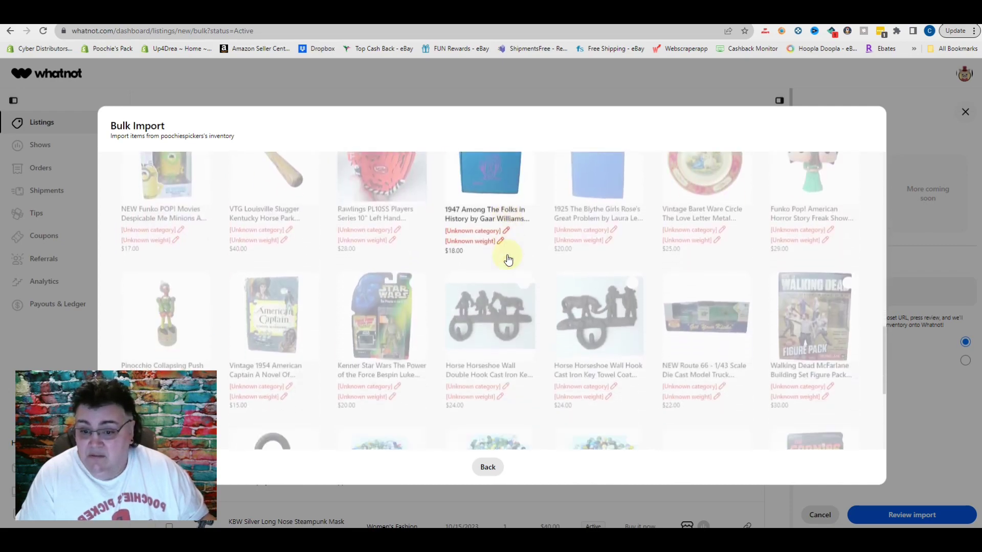
scroll(509, 260, "down", 4)
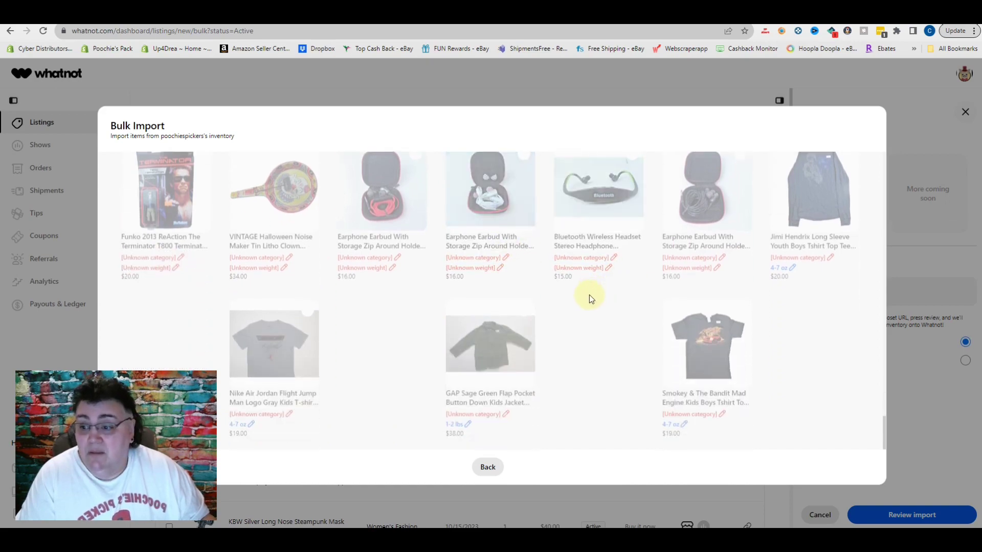
scroll(589, 295, "up", 15)
scroll(590, 299, "up", 3)
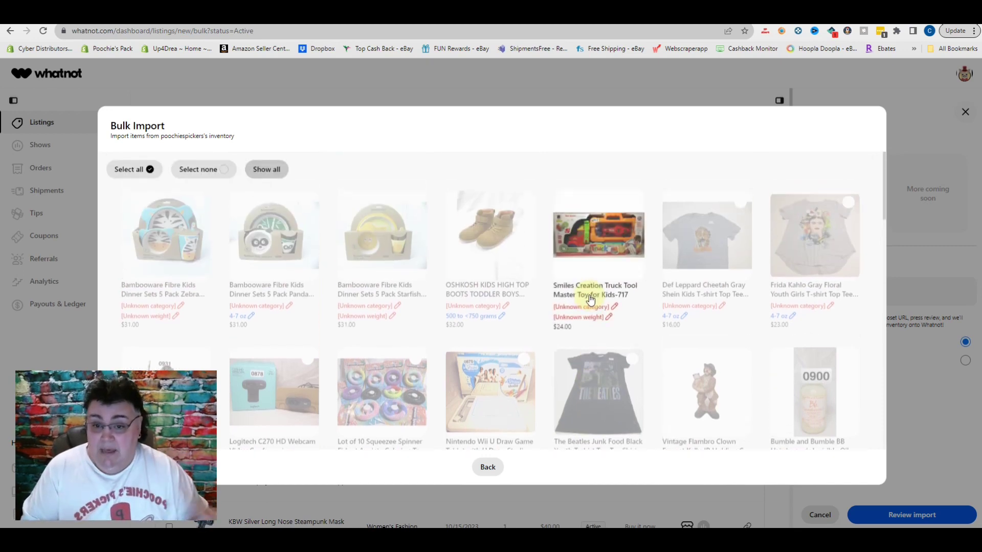
- Search categories for 'kid' and assign the OshKosh kids high top boots to Baby & Kids
left_click(471, 308)
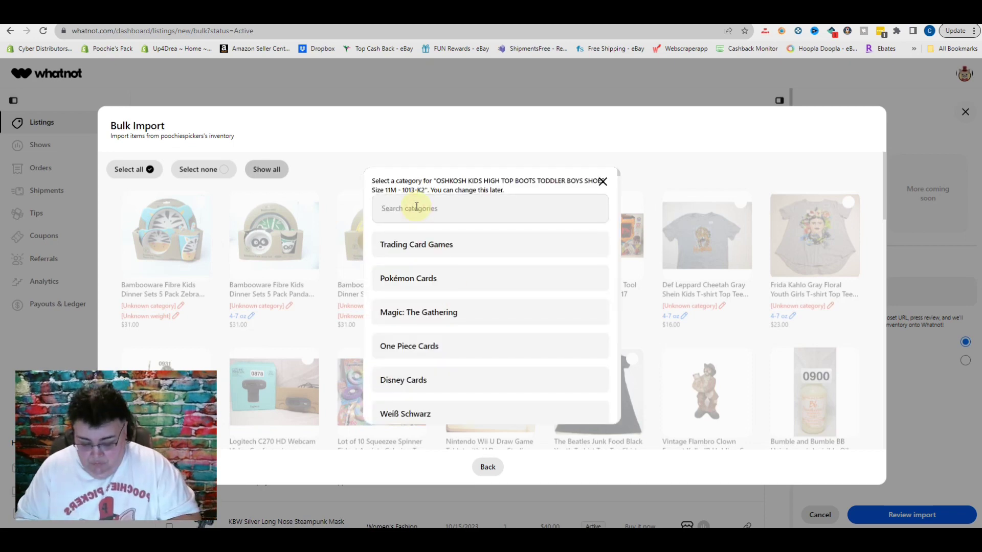
type("boys s")
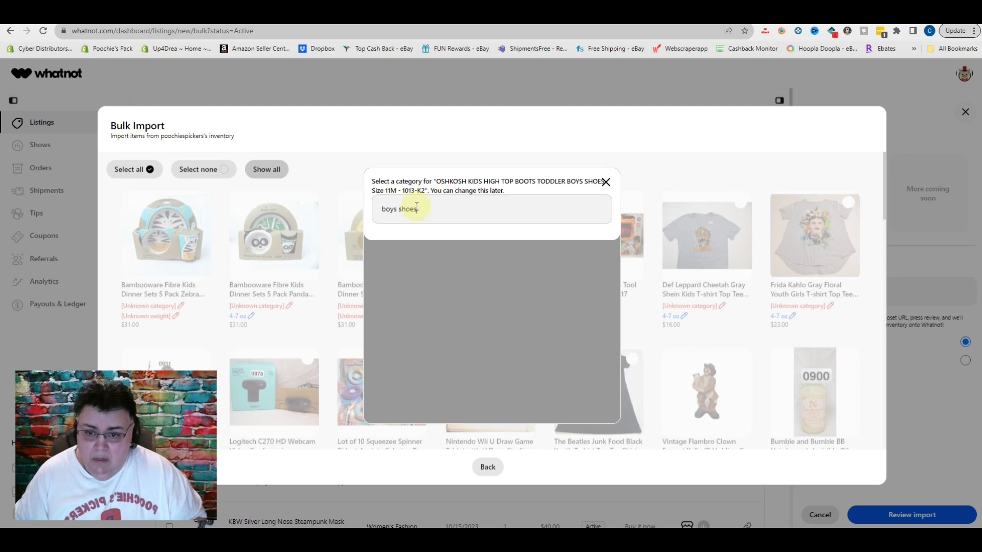
key("ctrl+a")
key("BackSpace")
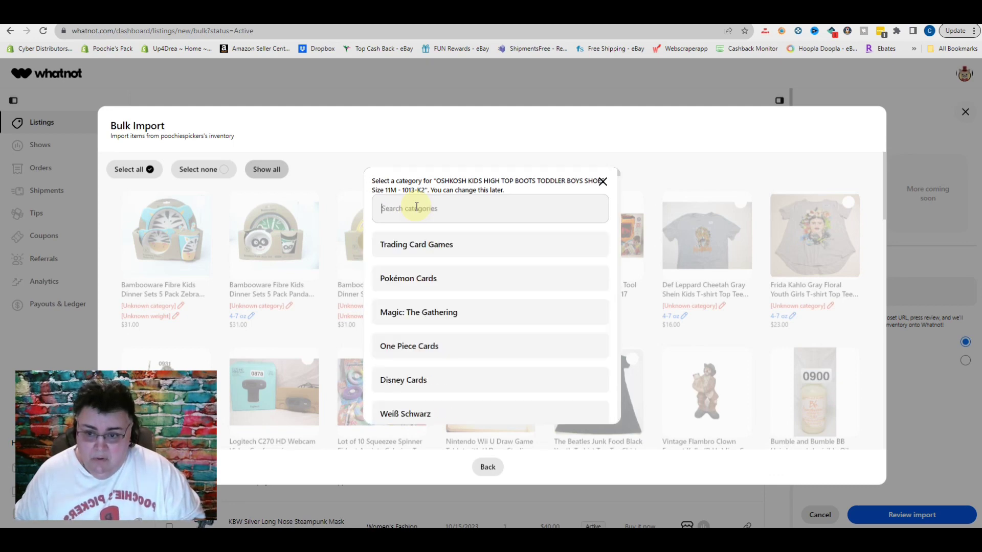
type("shoe")
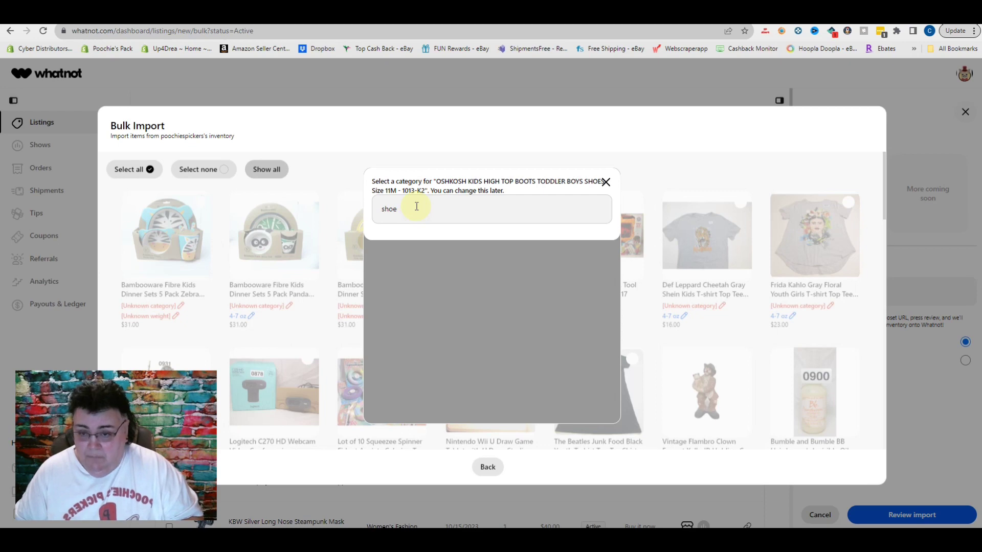
key("BackSpace")
key("BackSpace")
key("BackSpace")
key("BackSpace")
type("kids")
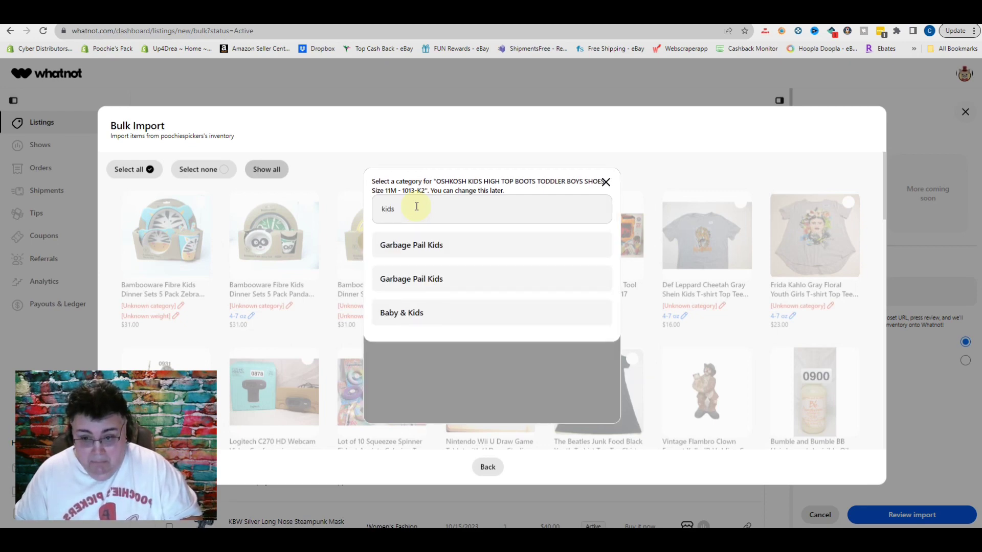
left_click(401, 313)
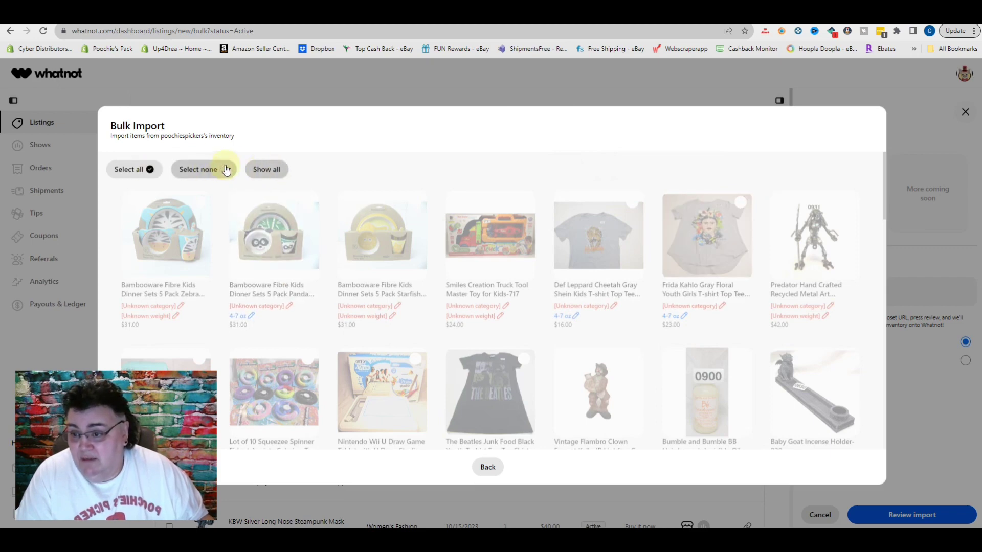
- Select all items, then select none to clear the import queue
left_click(144, 172)
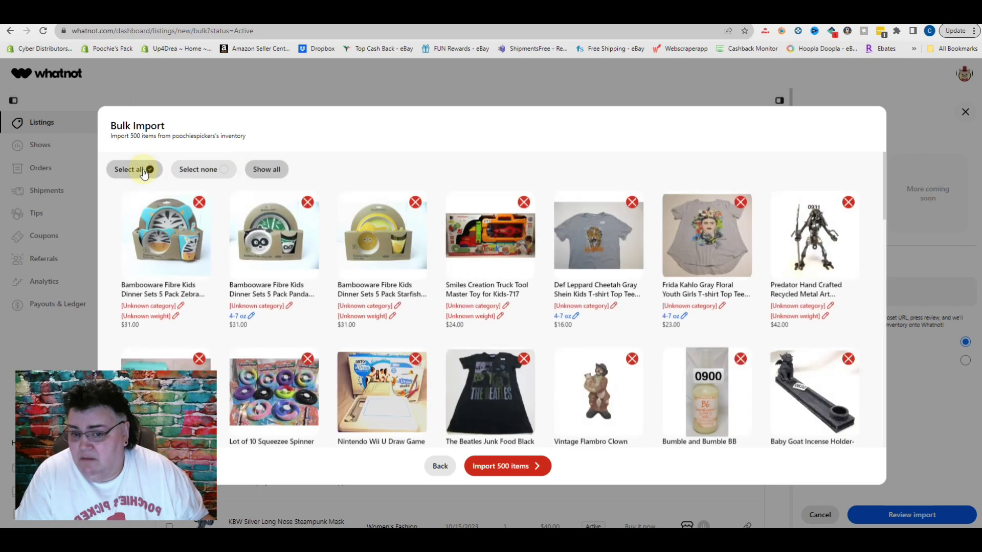
left_click(217, 171)
scroll(632, 162, "down", 3)
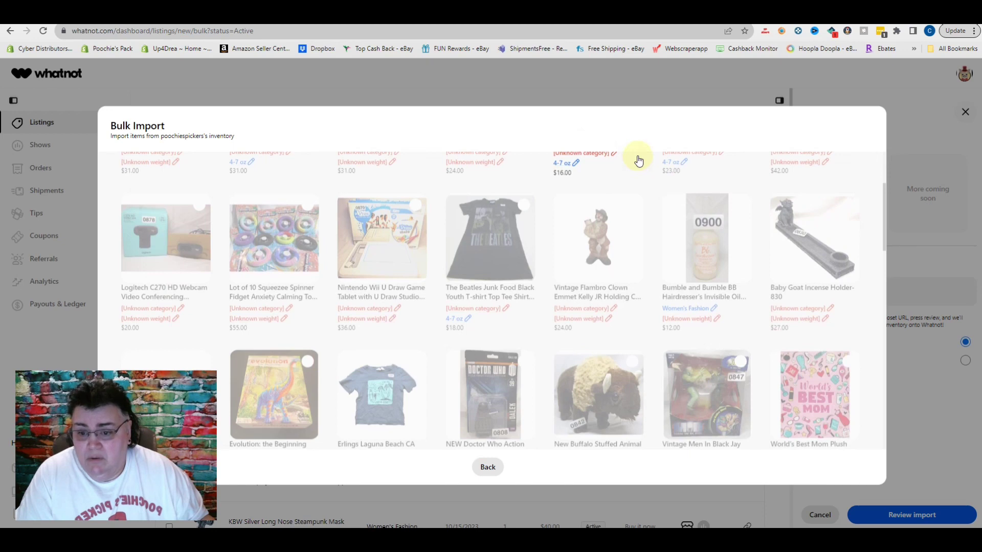
- Queue only the Beatles Junk Food youth T-shirt and bring up its category choices
left_click(504, 217)
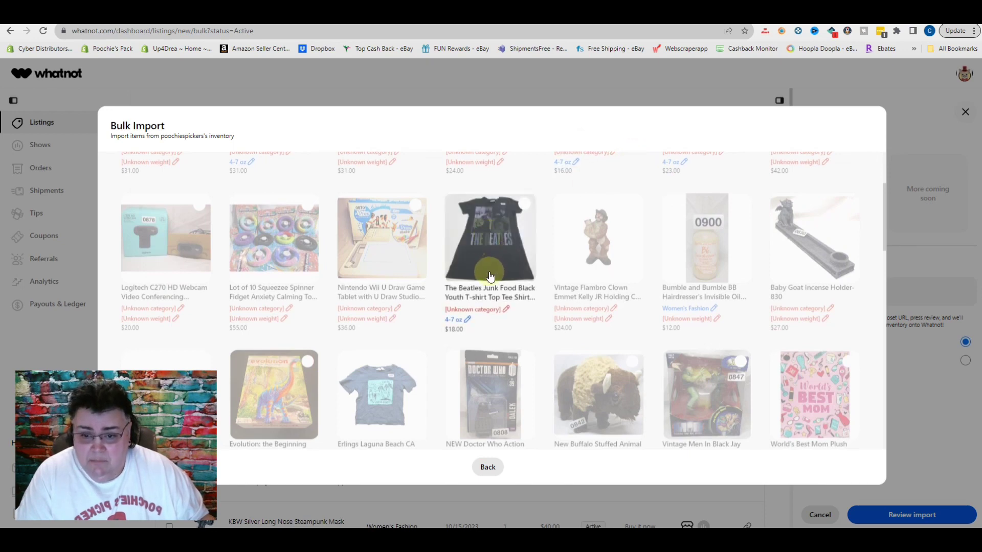
left_click(507, 258)
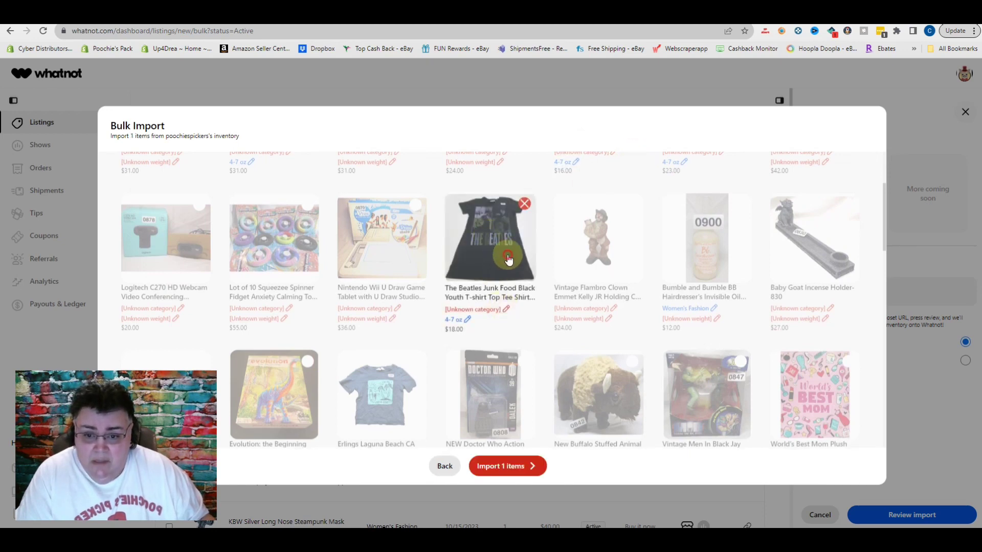
left_click(508, 259)
left_click(507, 258)
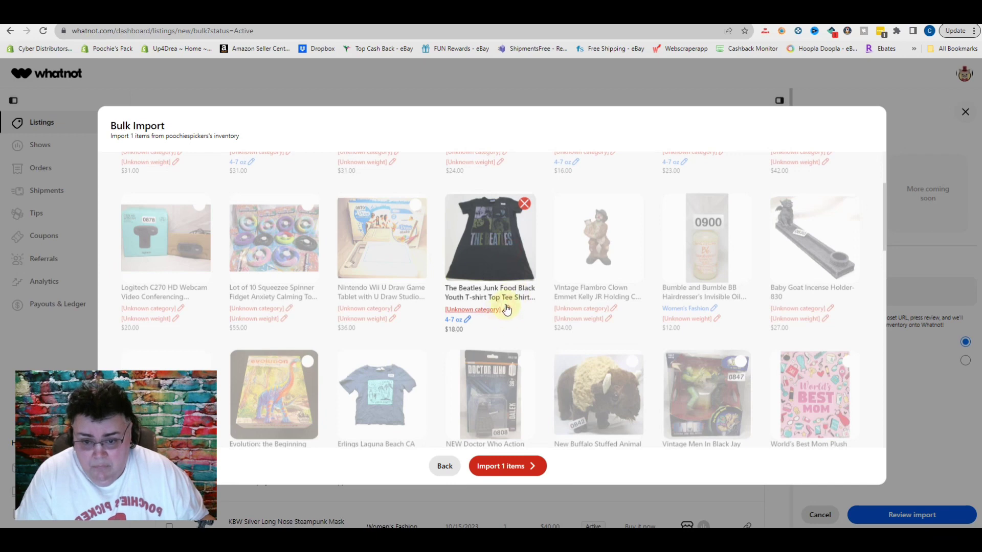
left_click(507, 310)
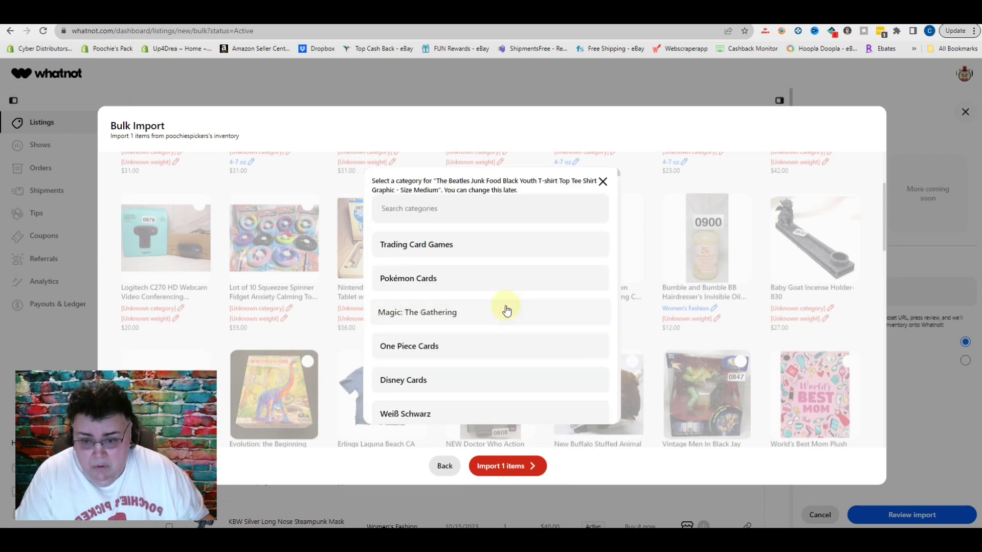
- Search categories for 'kid' and assign the Beatles T-shirt to Baby & Kids
left_click(405, 207)
type("t")
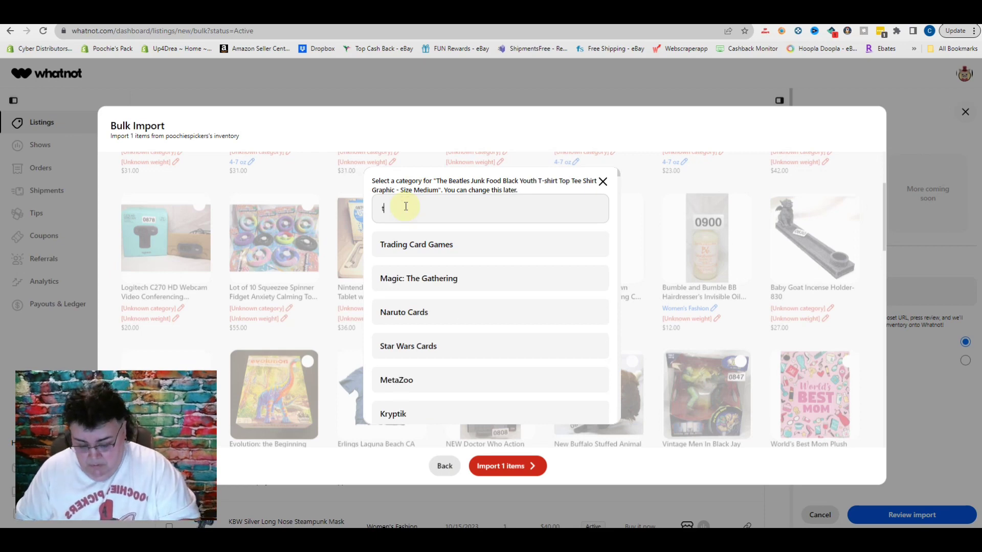
type("shirt")
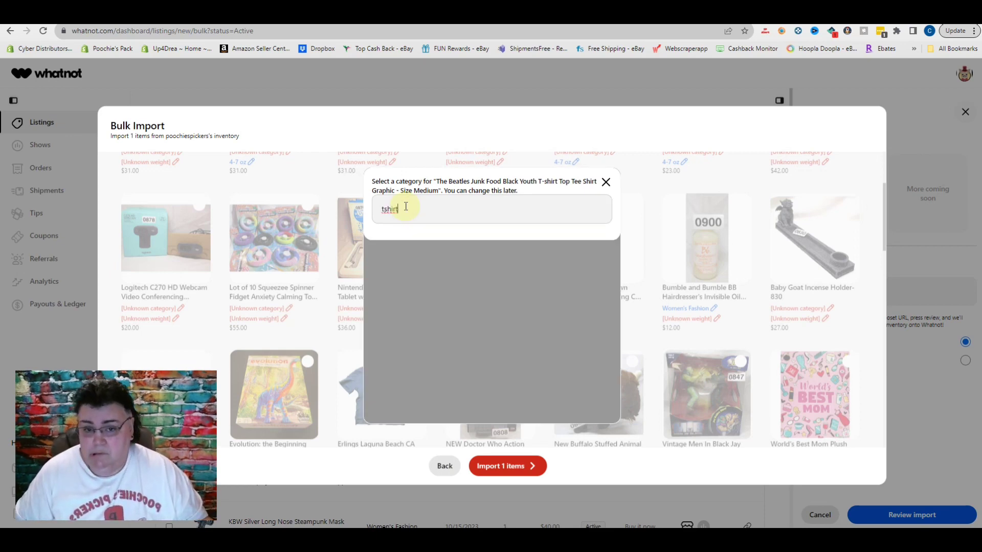
key("BackSpace")
key("BackSpace")
key("BackSpace")
key("BackSpace")
key("BackSpace")
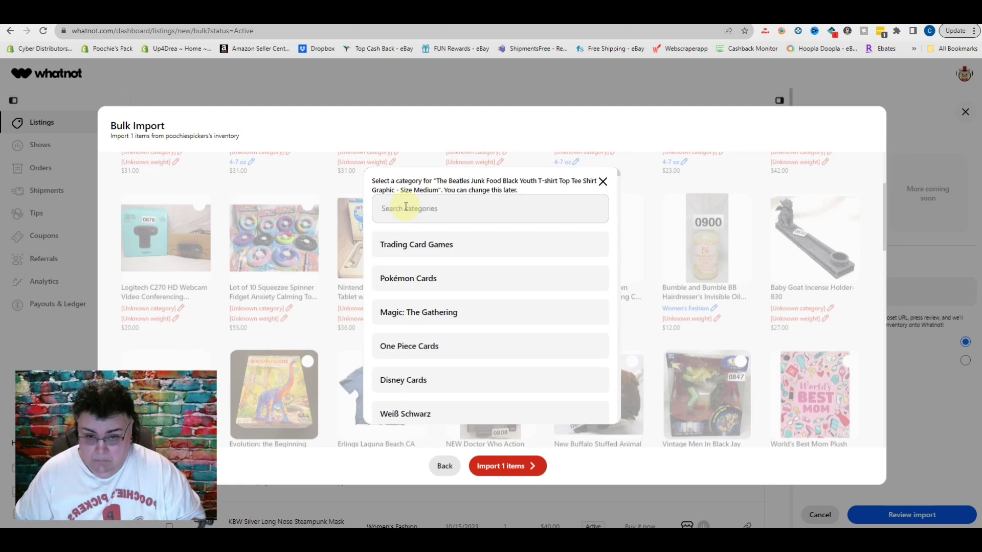
type("cloth")
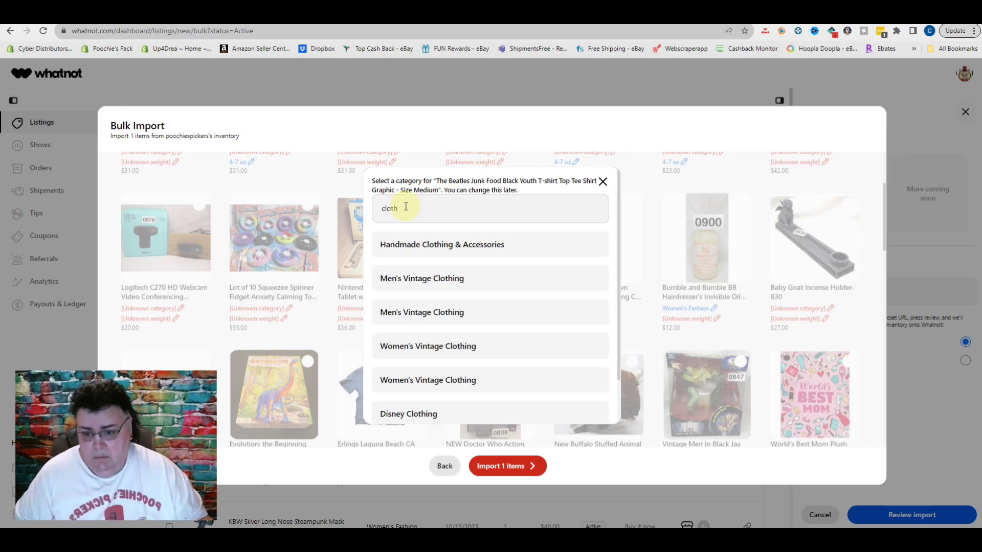
scroll(510, 295, "down", 1)
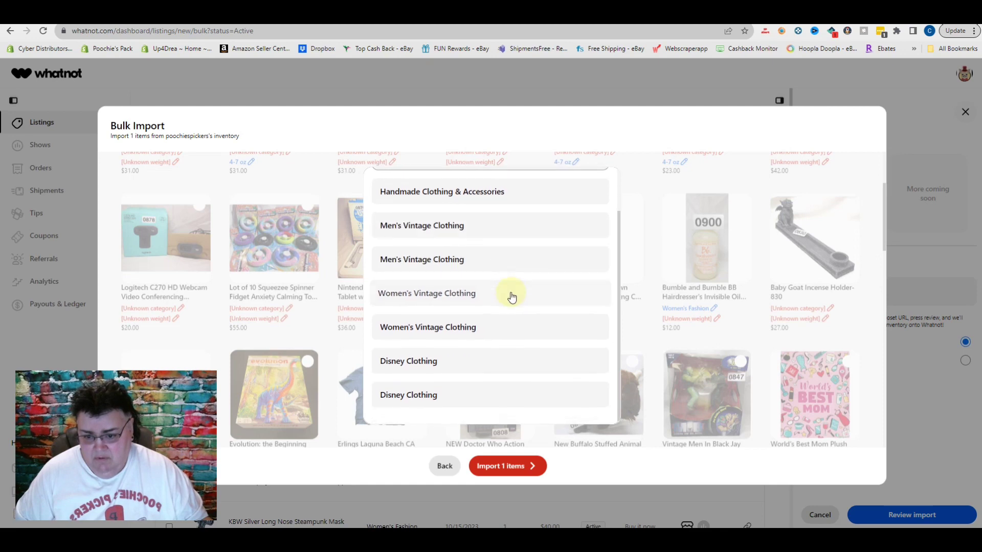
scroll(510, 295, "up", 1)
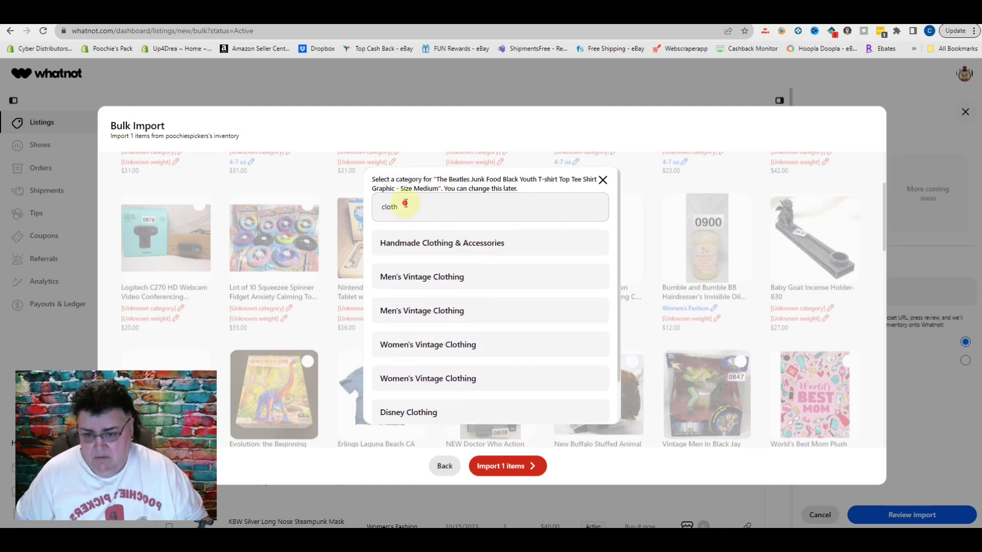
left_click_drag(403, 206, 385, 206)
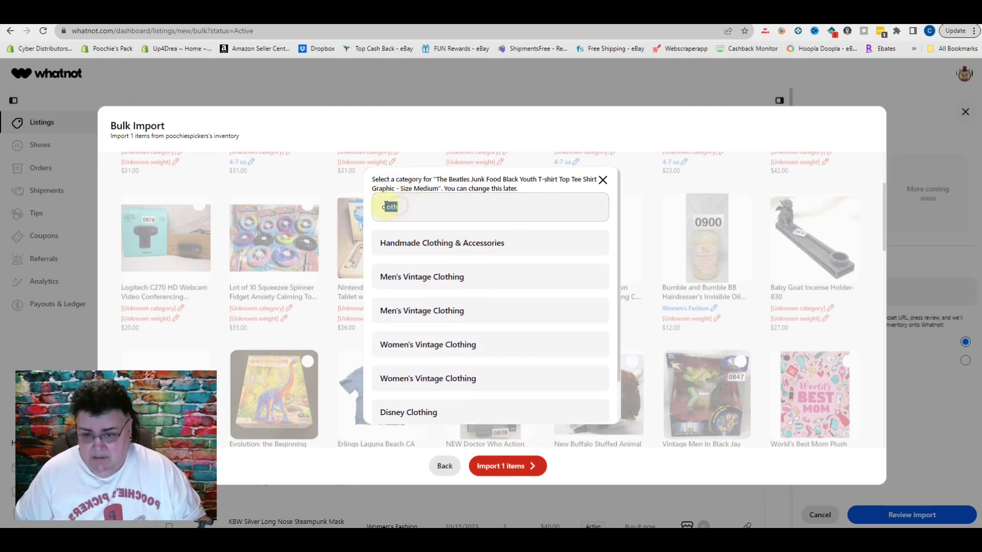
type("kids")
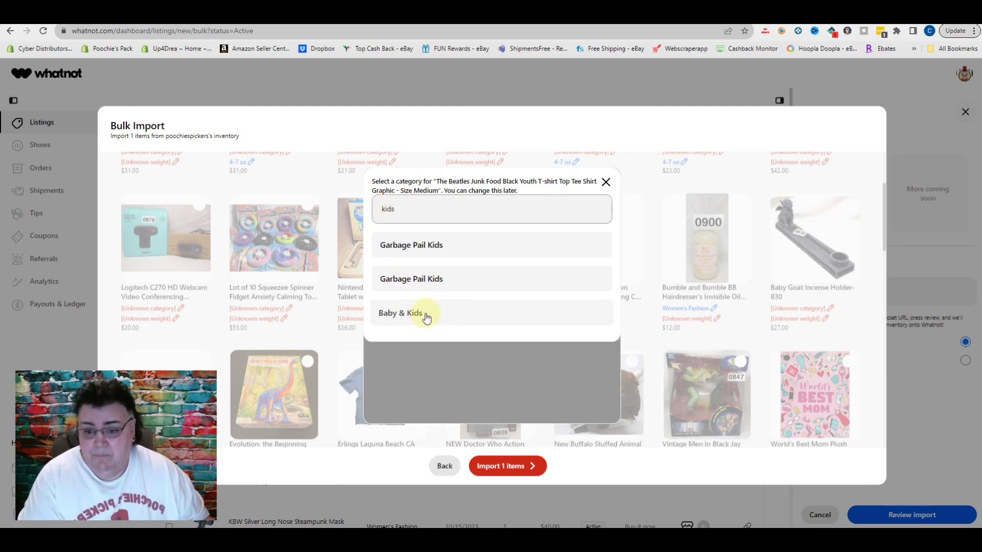
left_click(427, 313)
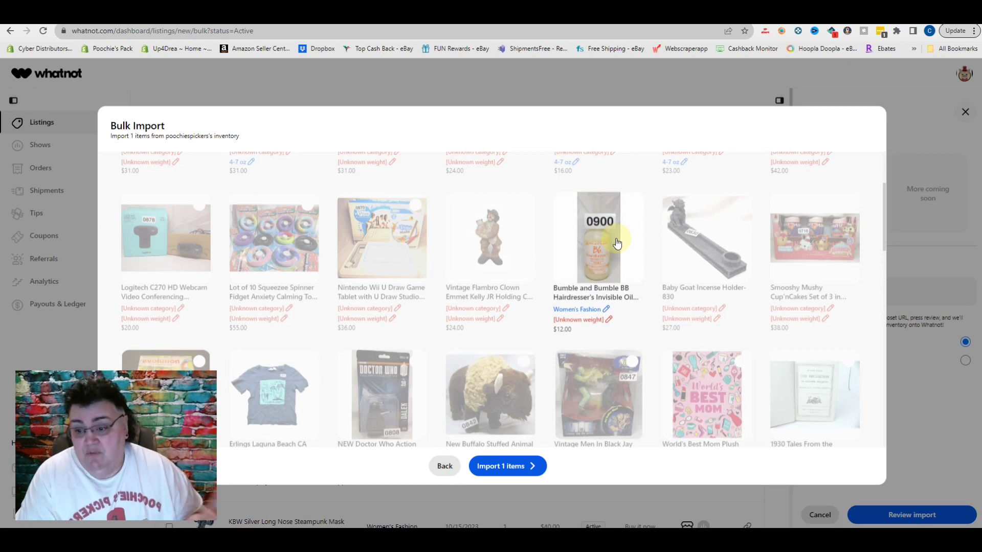
- Queue the Erlings Laguna Beach H&M boys T-shirt and set its category to Baby & Kids
scroll(617, 243, "down", 2)
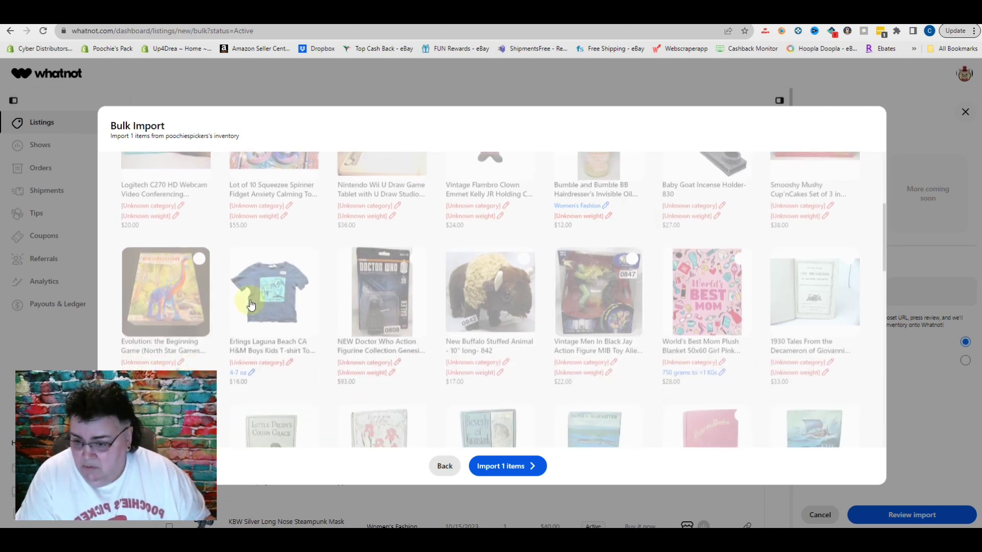
left_click(265, 296)
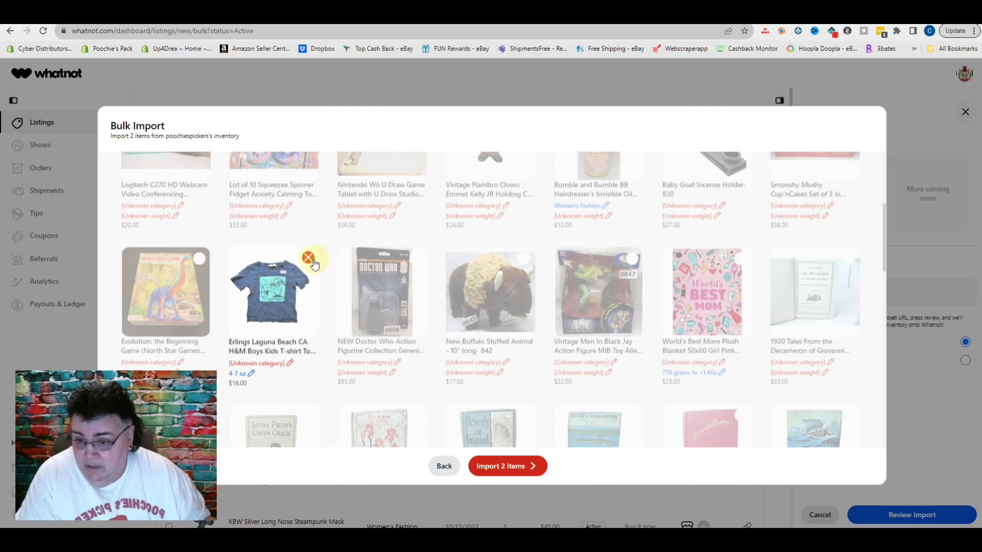
left_click(263, 363)
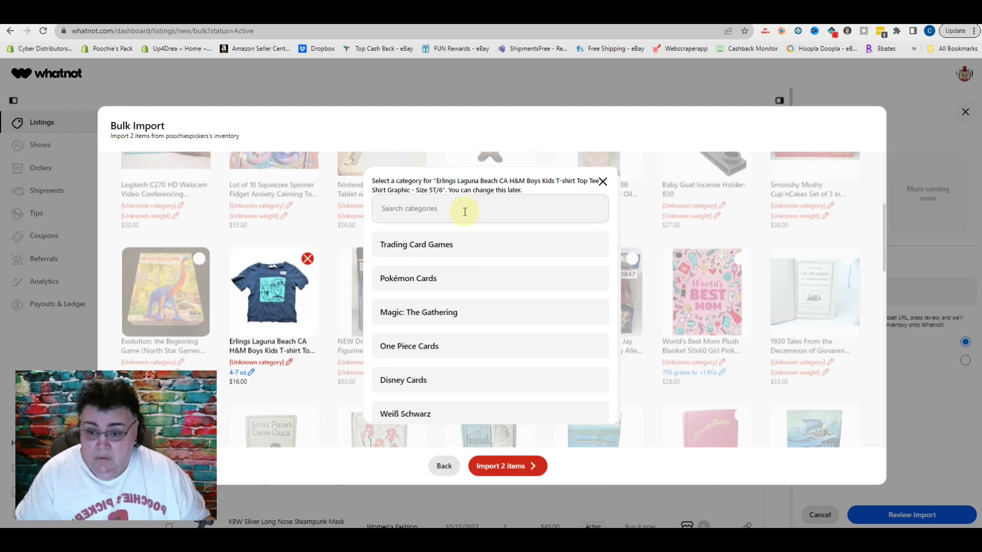
left_click(465, 212)
type("kid")
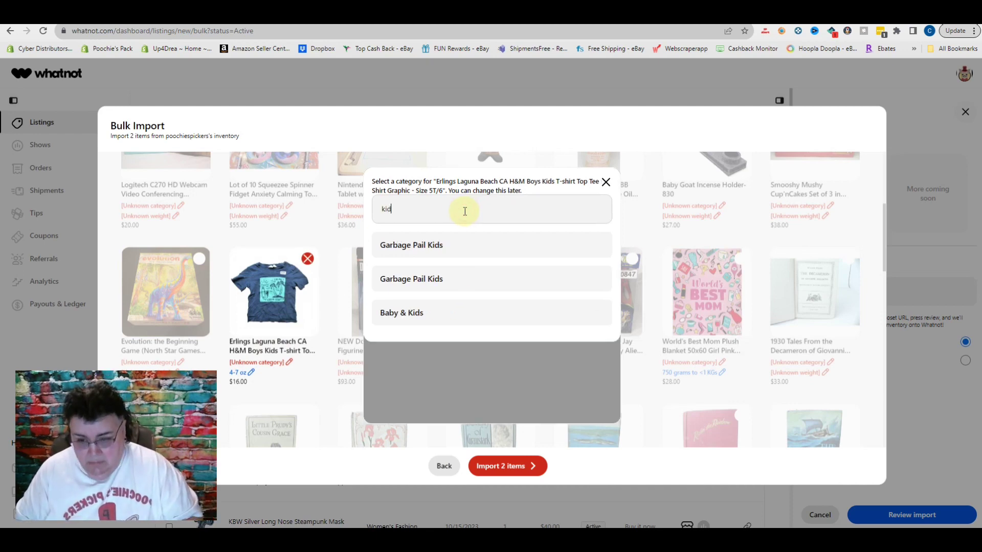
type("s")
left_click(415, 312)
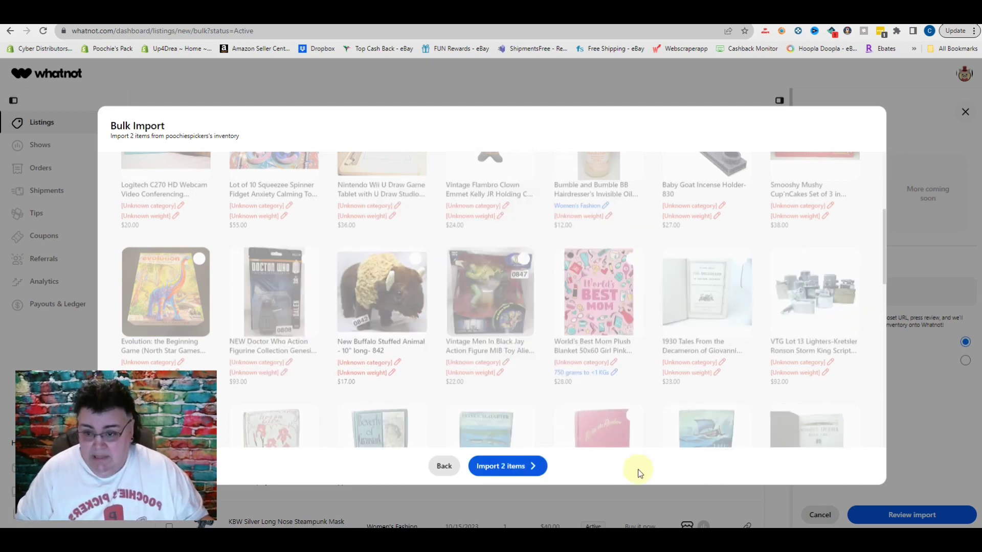
left_click(515, 471)
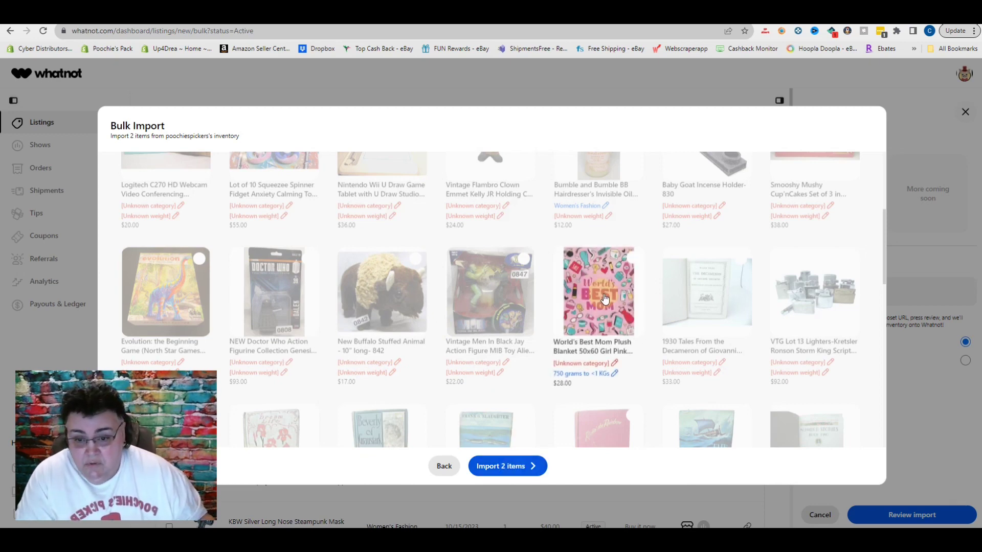
- Queue the Men In Black Jay action figure with a 12-15 oz shipping weight
left_click(488, 302)
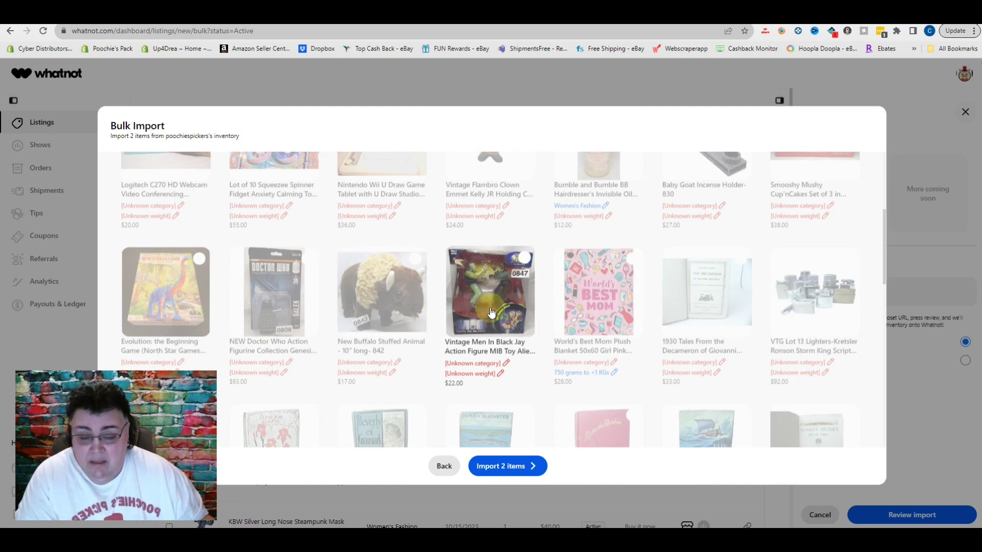
left_click(525, 258)
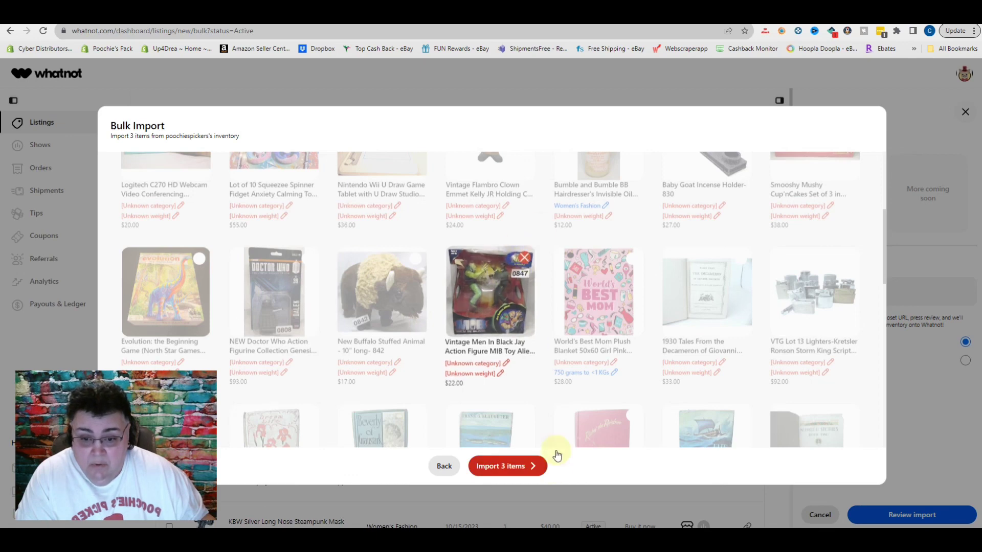
left_click(468, 374)
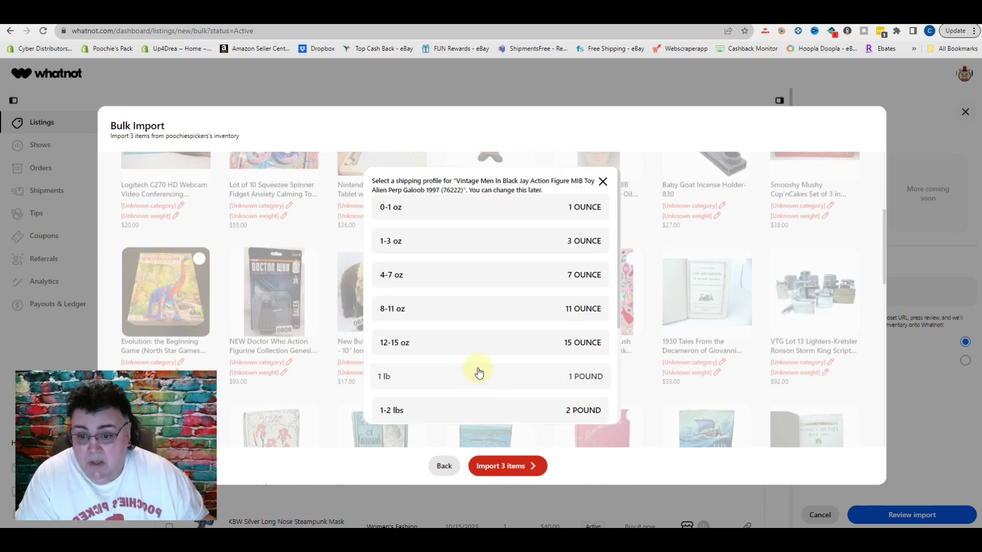
left_click(434, 342)
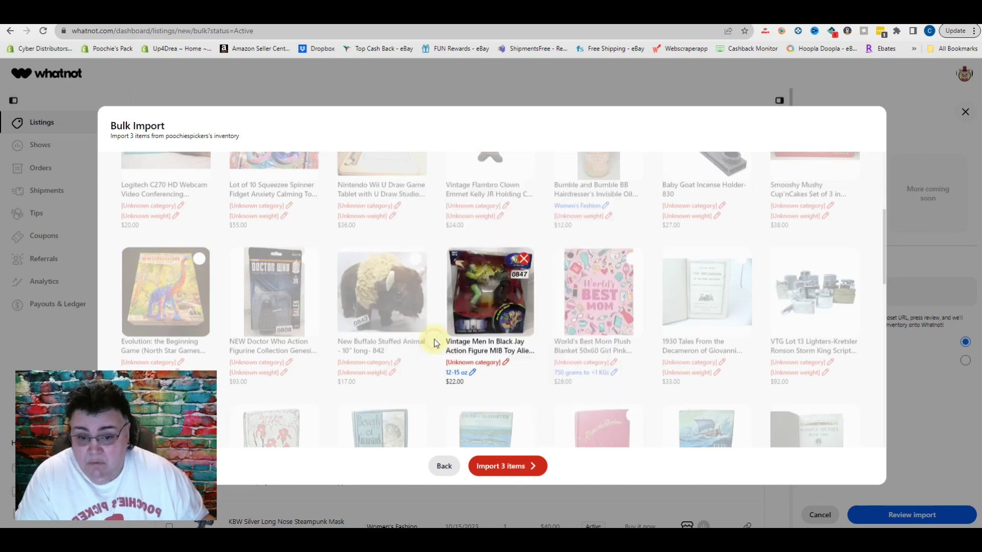
- Search 'action figure' and assign the figure to the Action Figures category
left_click(473, 364)
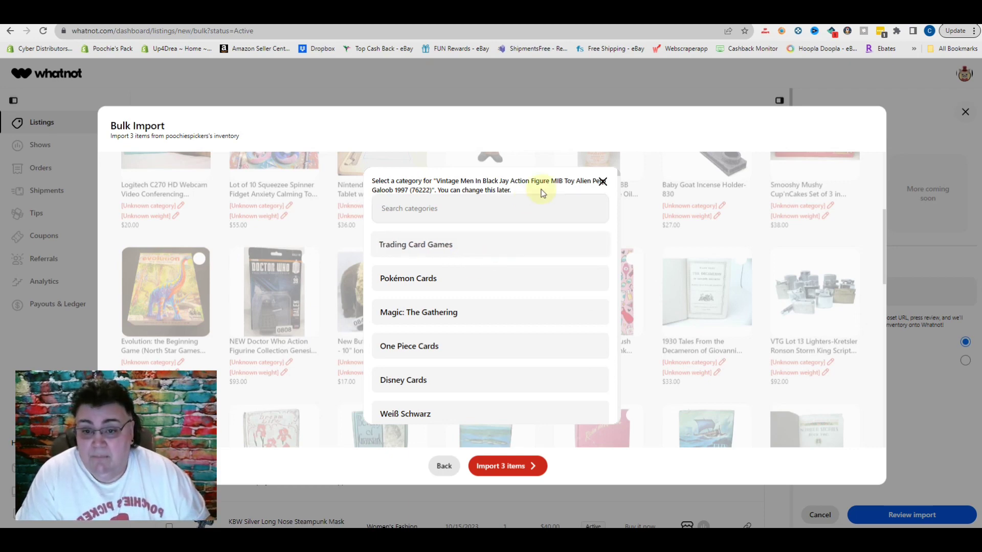
left_click(463, 213)
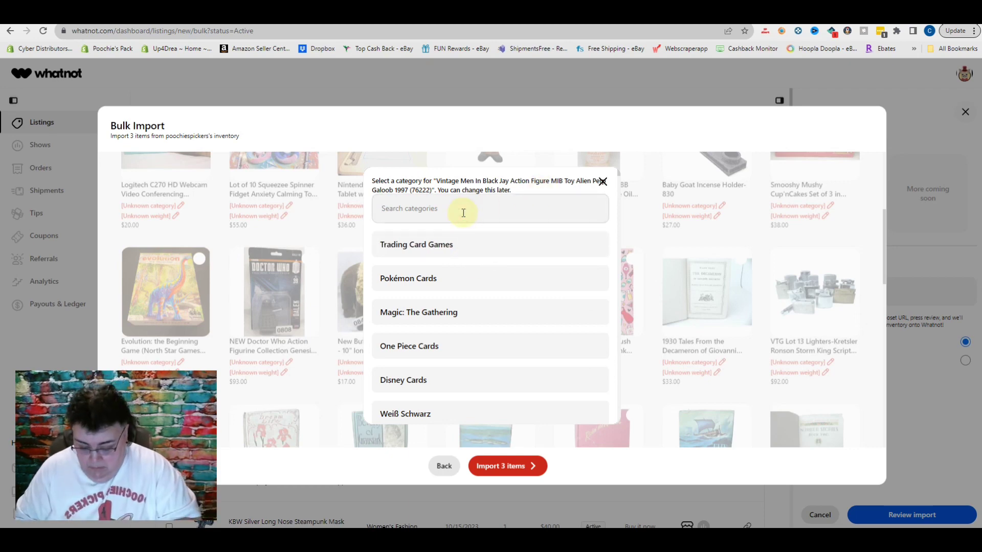
type("action ")
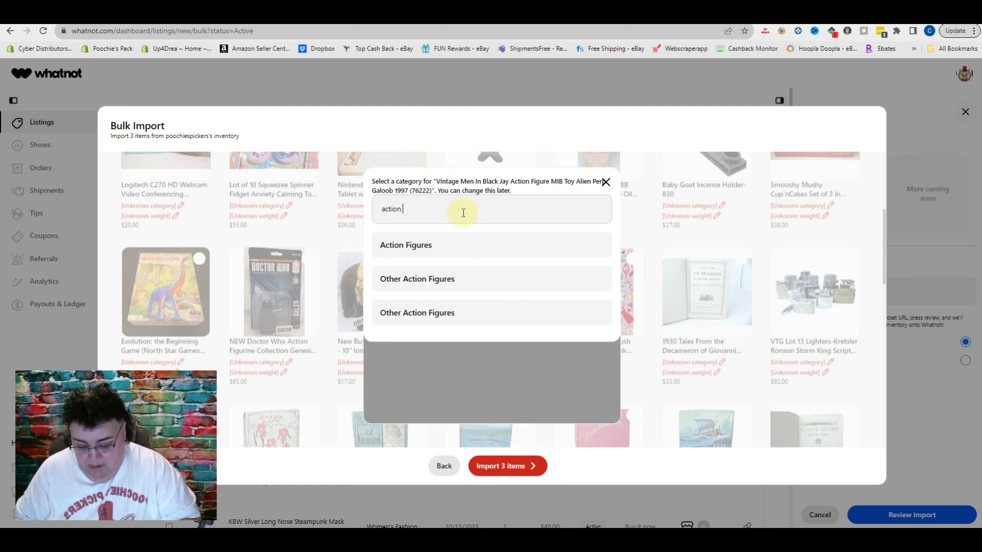
type("figure")
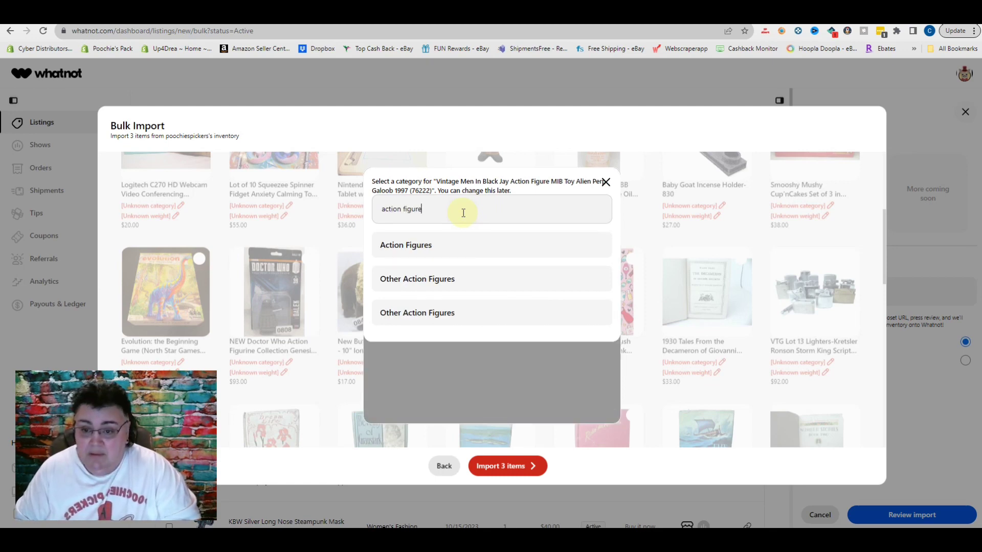
left_click(402, 249)
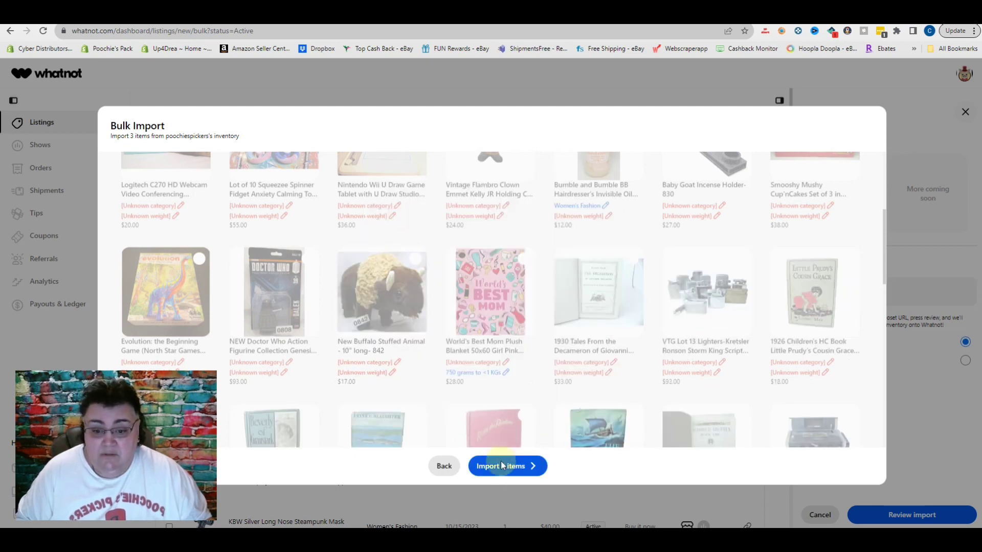
- Select the 1965 Purple Quest novel for import and set its shipping weight to 1 lb
scroll(621, 403, "down", 2)
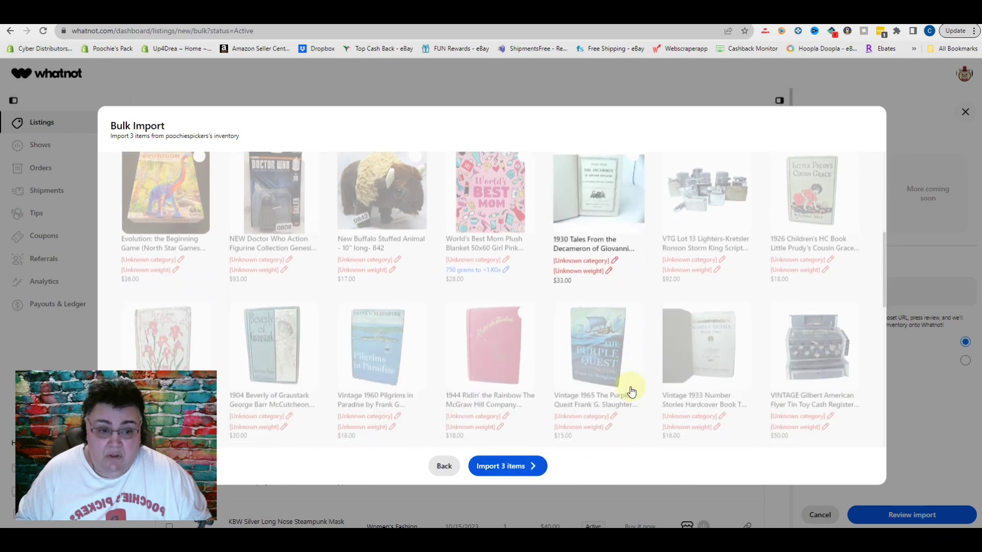
left_click(593, 349)
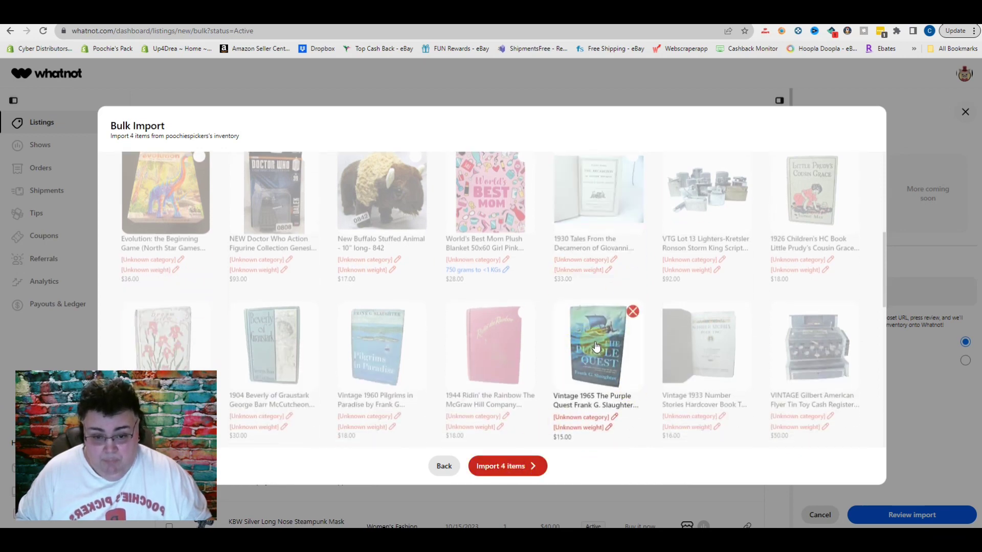
scroll(590, 353, "down", 1)
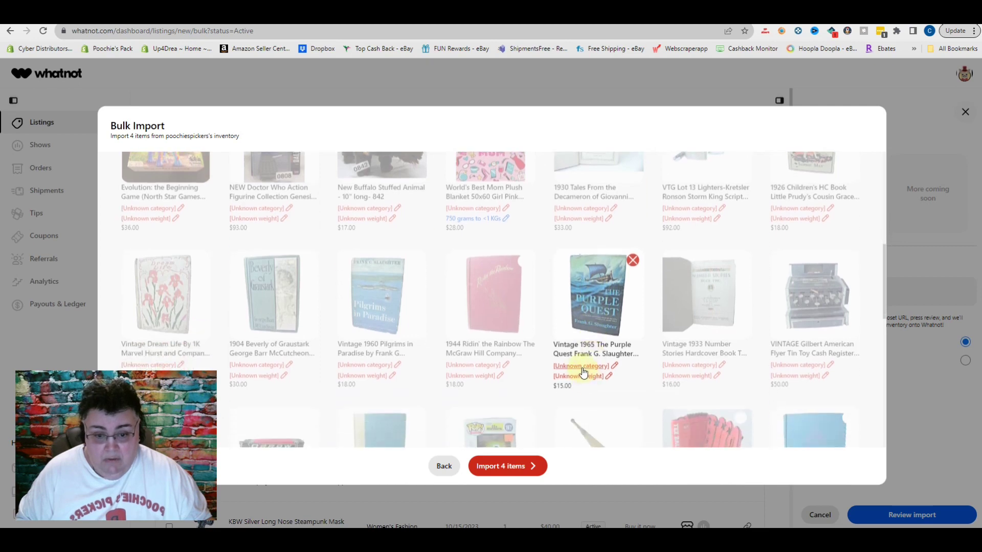
left_click(582, 377)
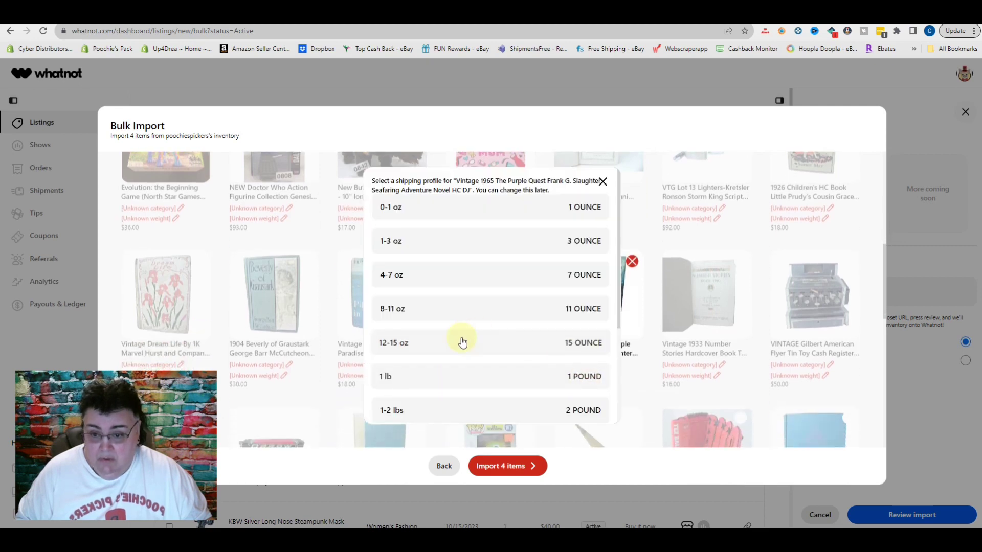
left_click(421, 376)
- Search categories for 'book' and assign Purple Quest the Rare & Vintage Books category
left_click(597, 366)
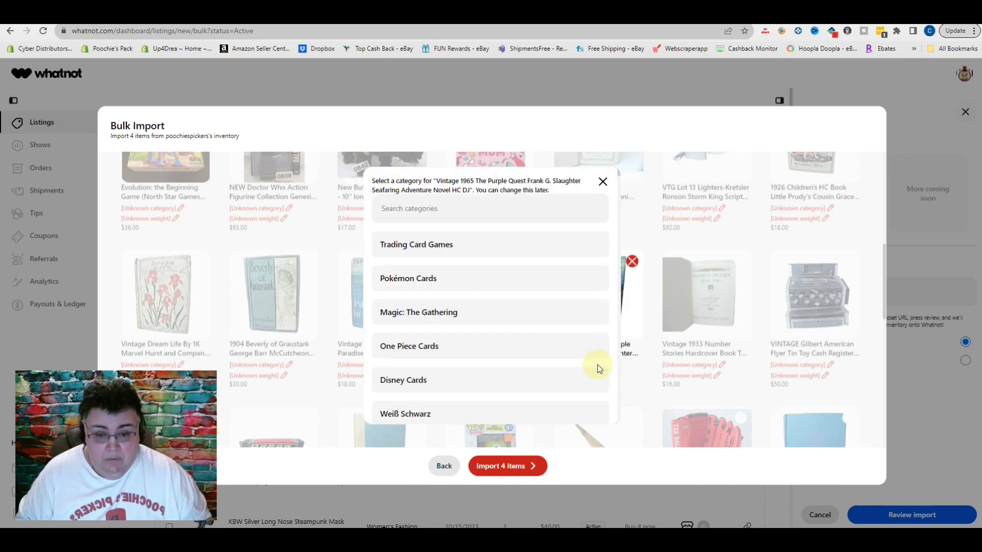
left_click(415, 207)
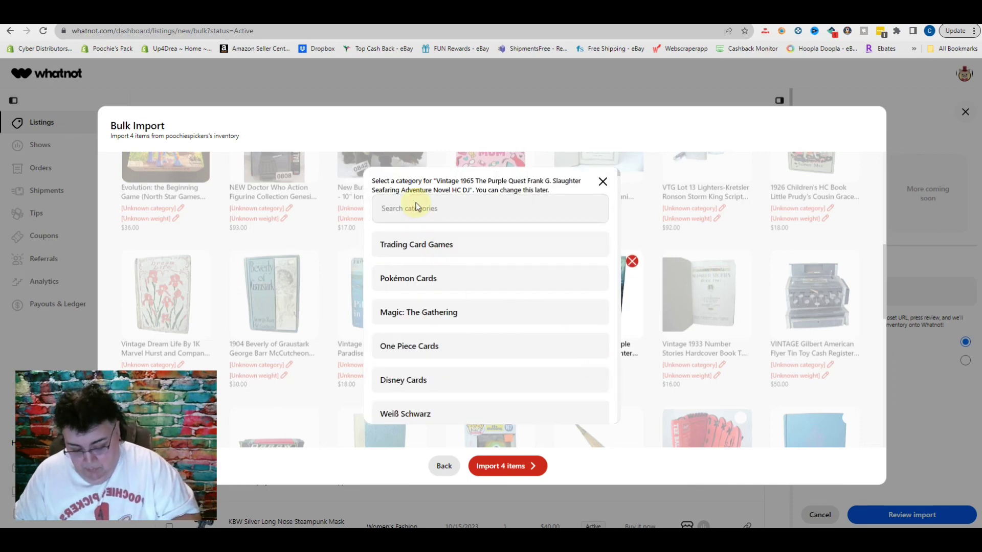
type("book")
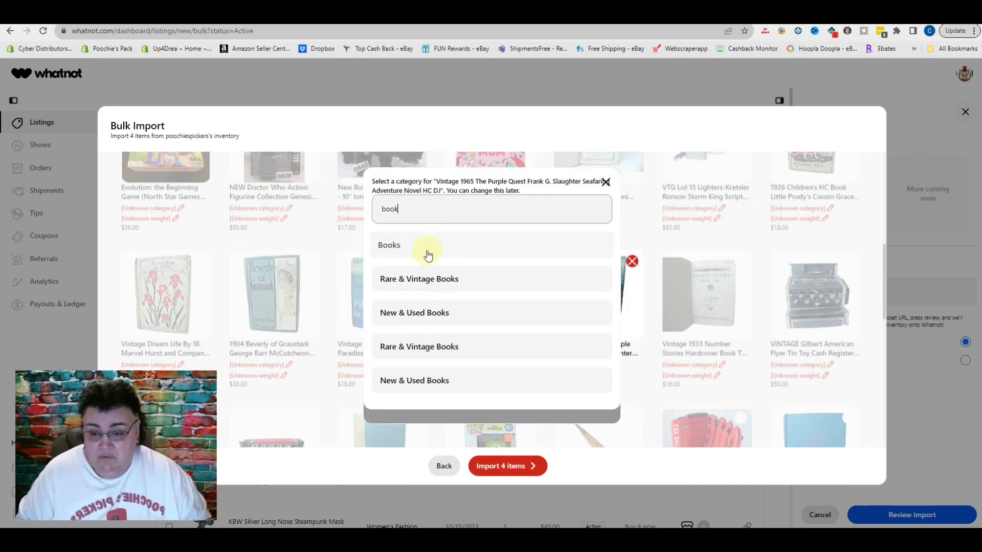
left_click(414, 280)
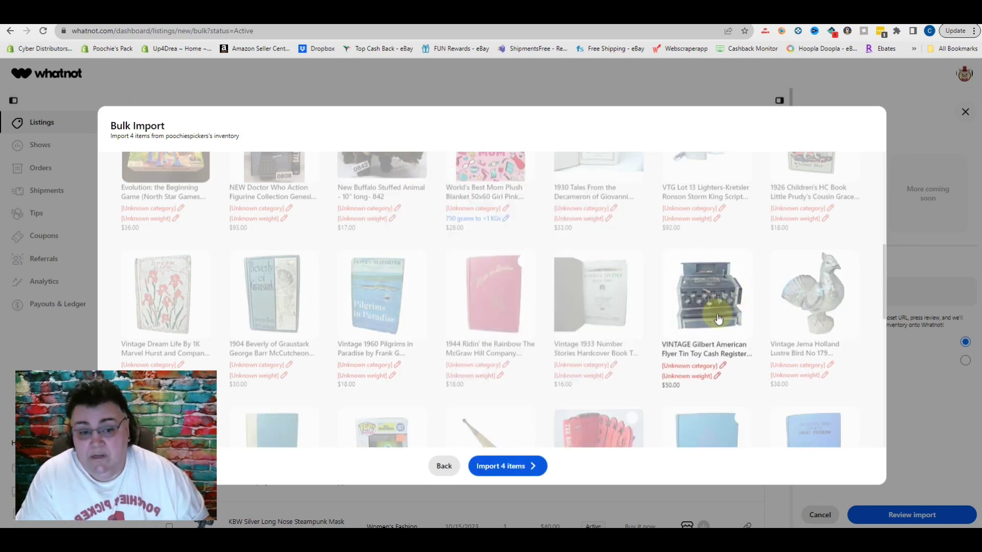
- Import the four queued items and dismiss the 'Import successful' alert
left_click(510, 467)
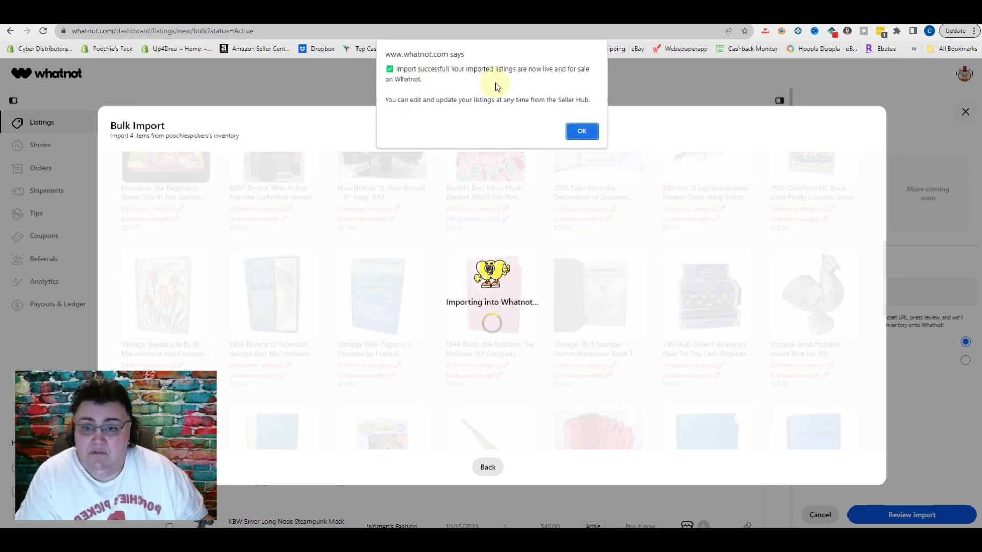
left_click(582, 131)
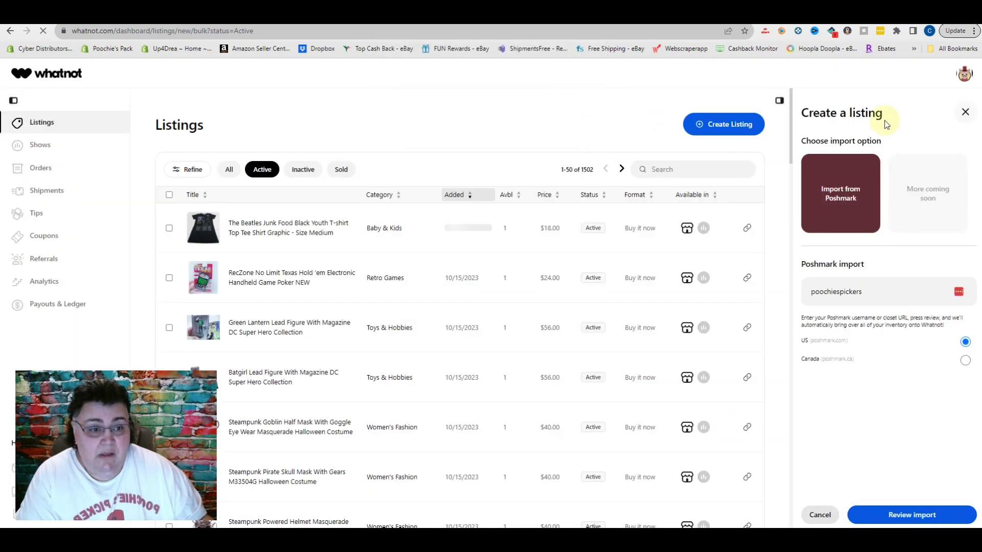
- Go to the Whatnot Home page through the profile avatar menu
left_click(965, 75)
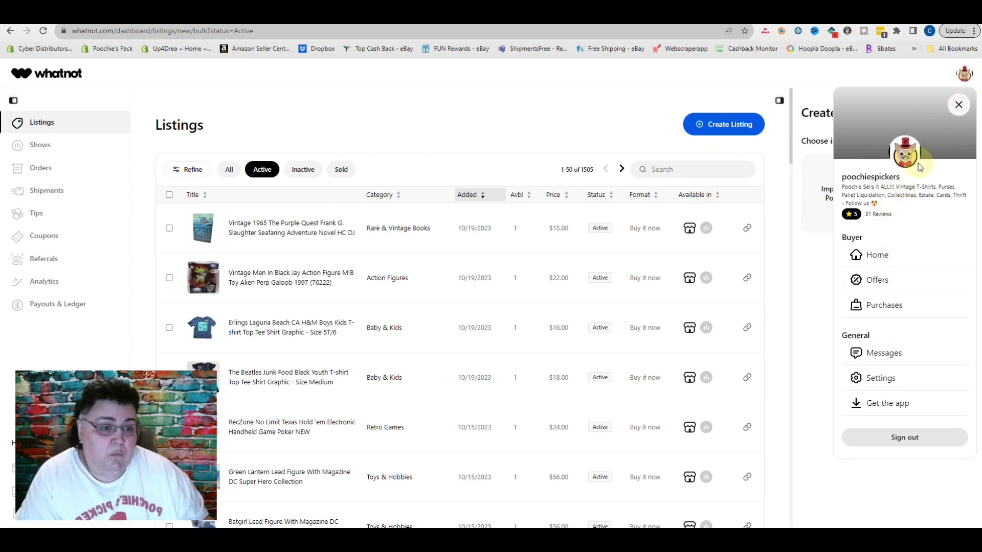
left_click(872, 264)
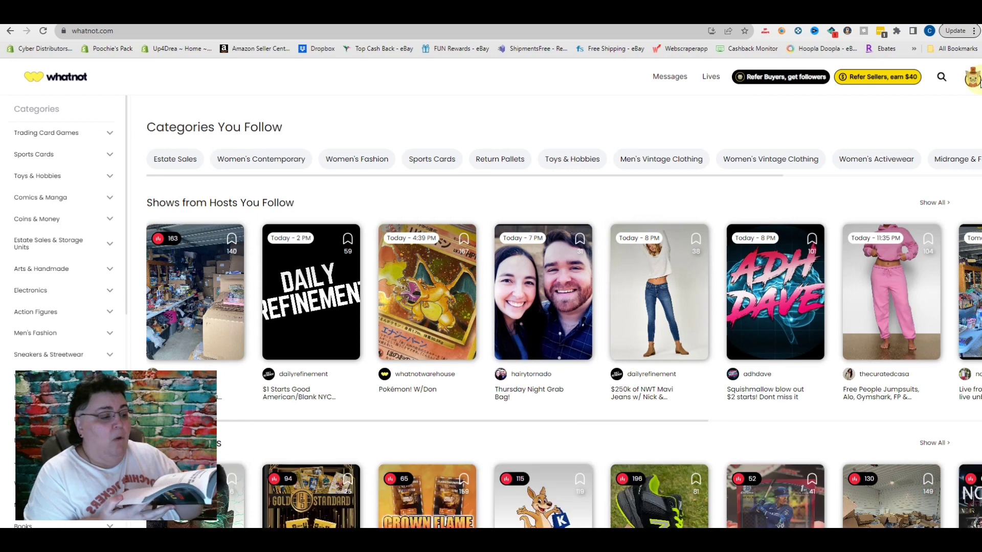
- Open Seller Hub: My Listings with the four imported items on top and start a new listing
left_click(974, 79)
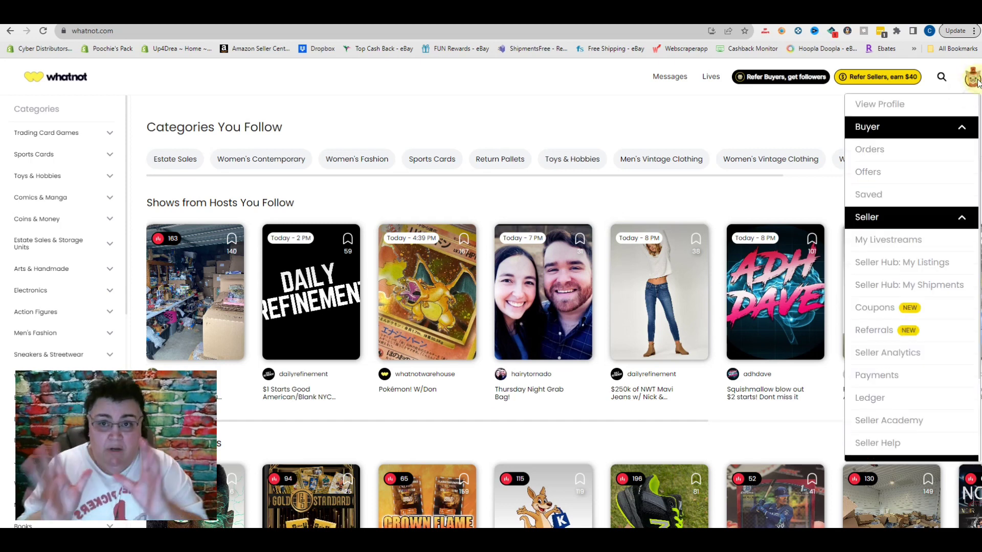
left_click(902, 266)
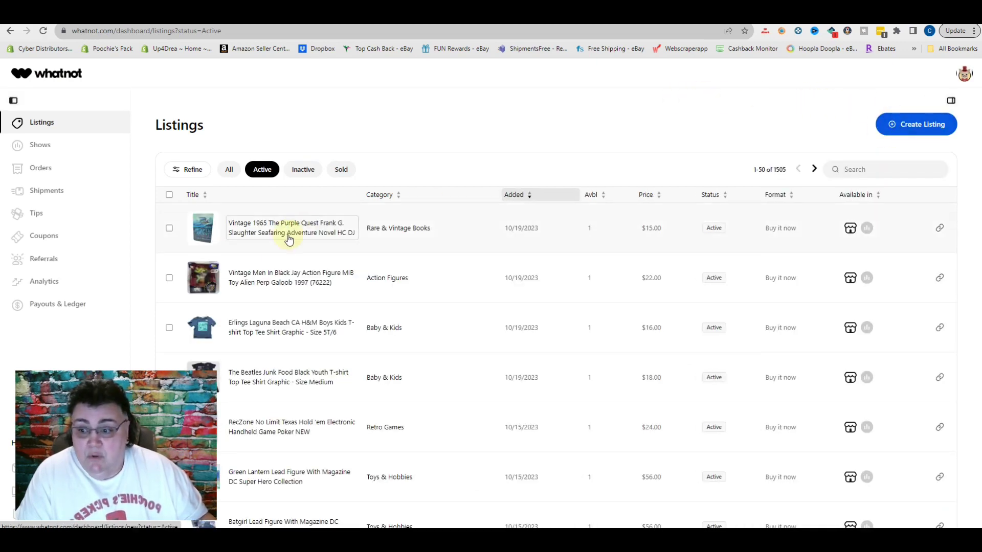
scroll(261, 287, "down", 1)
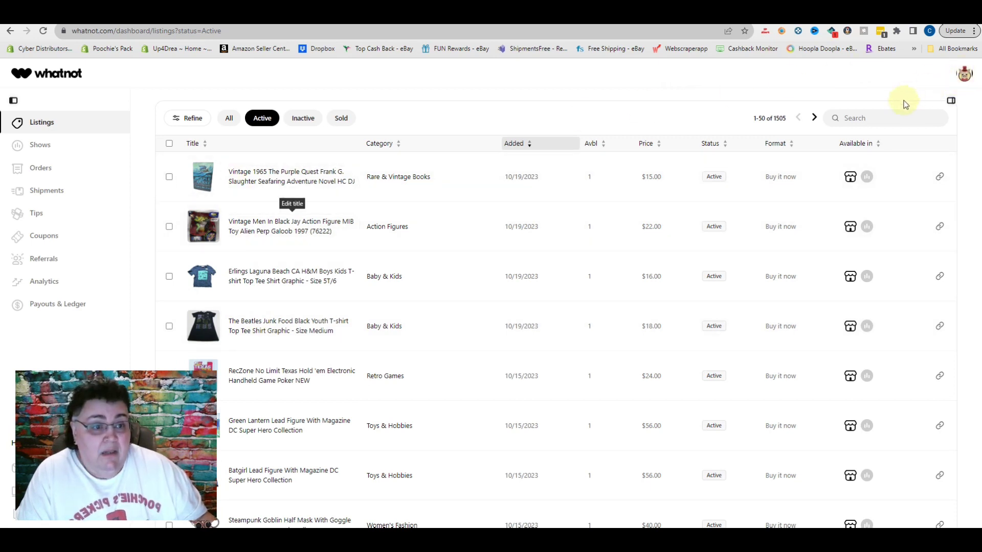
scroll(898, 112, "up", 1)
left_click(908, 124)
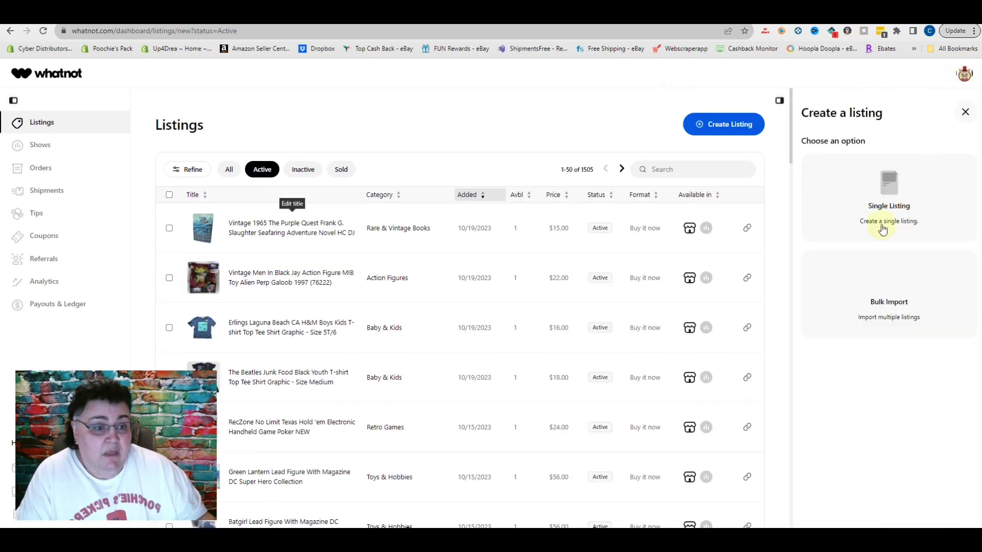
- Choose Bulk Import, then Import from Poshmark, in the Create a listing panel
left_click(884, 315)
left_click(840, 201)
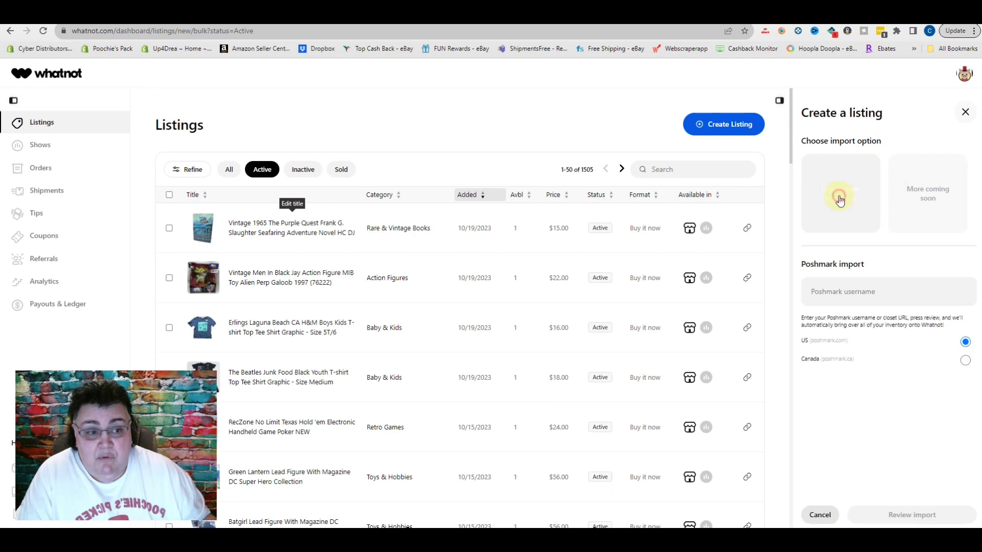